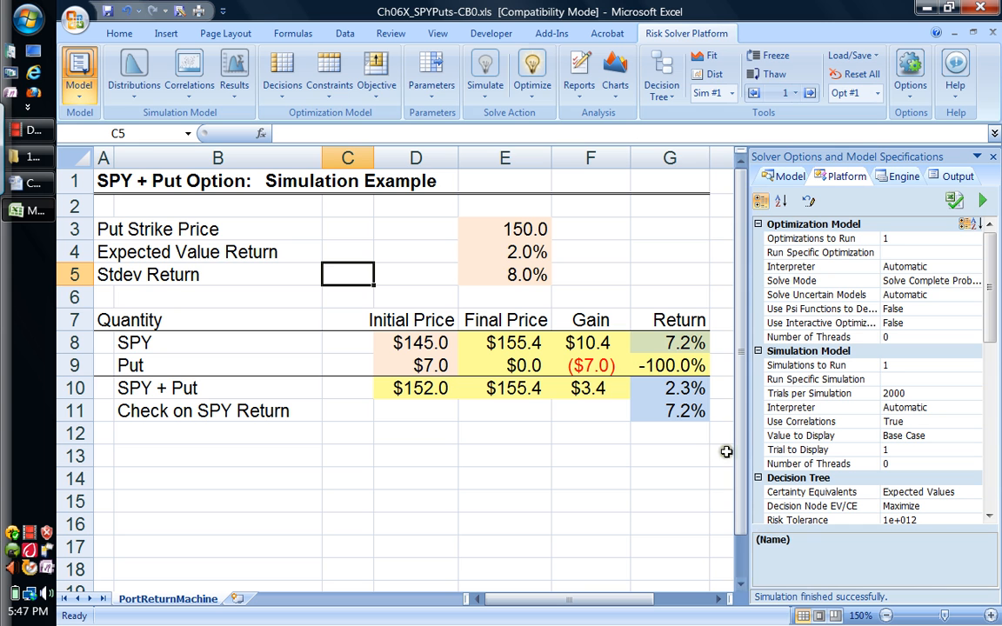
Step: Set the SPY return in G8 to 0%, and check the SPY + Put return and Check on SPY Return formulas
{"action": "left_click", "coordinate": [683, 345]}
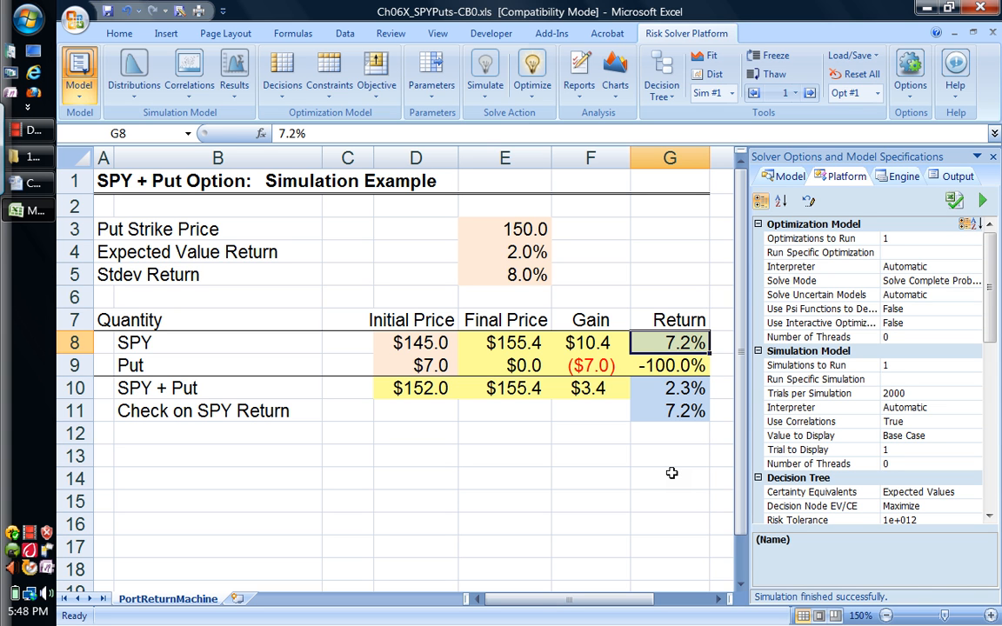
{"action": "type", "text": "0"}
{"action": "key", "text": "Return"}
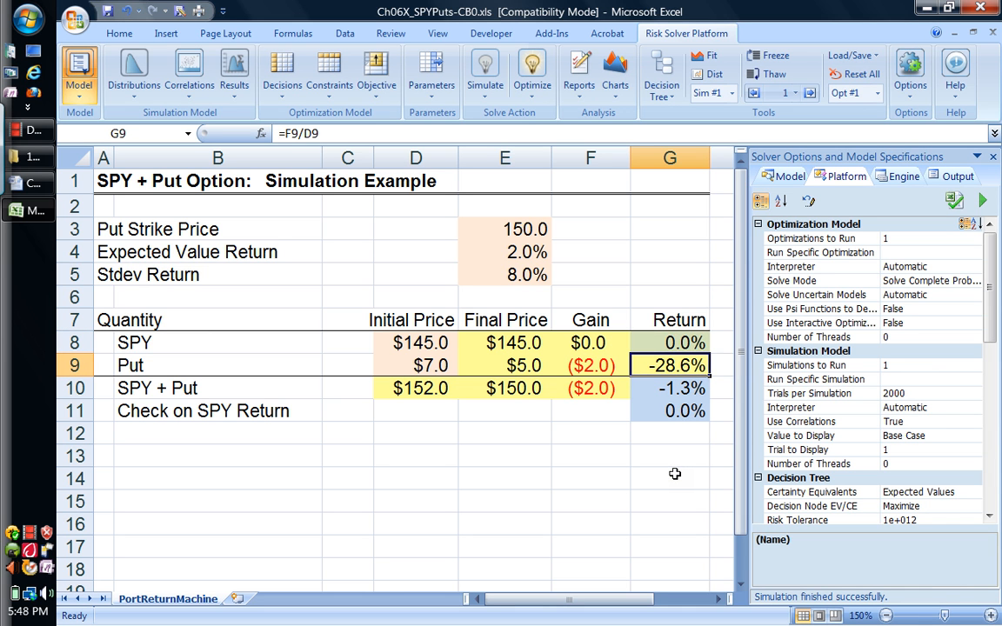
{"action": "left_click", "coordinate": [681, 390]}
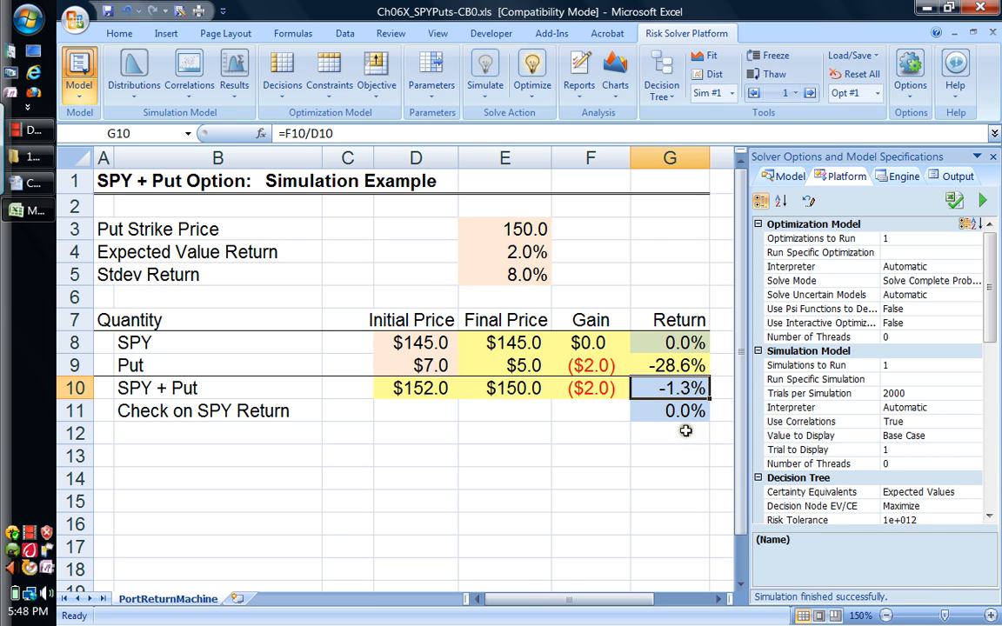
{"action": "left_click", "coordinate": [674, 343]}
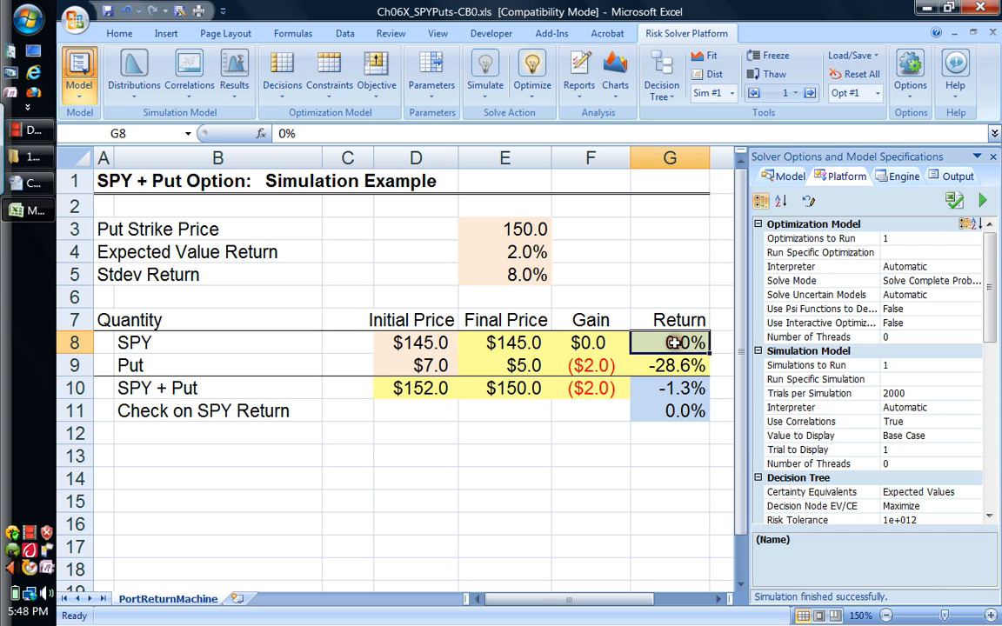
{"action": "left_click", "coordinate": [680, 391]}
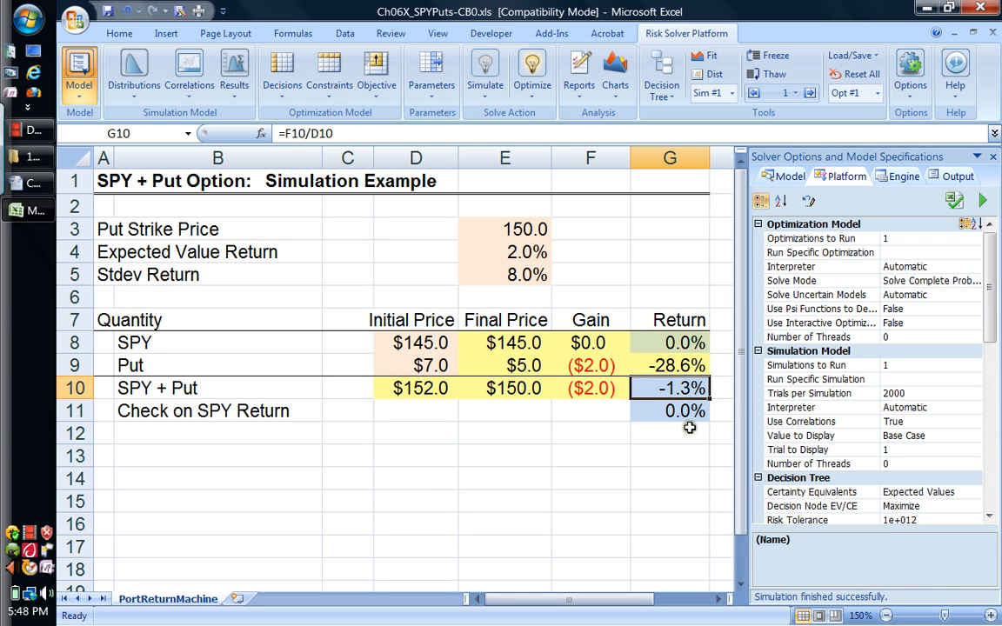
{"action": "left_click", "coordinate": [682, 414]}
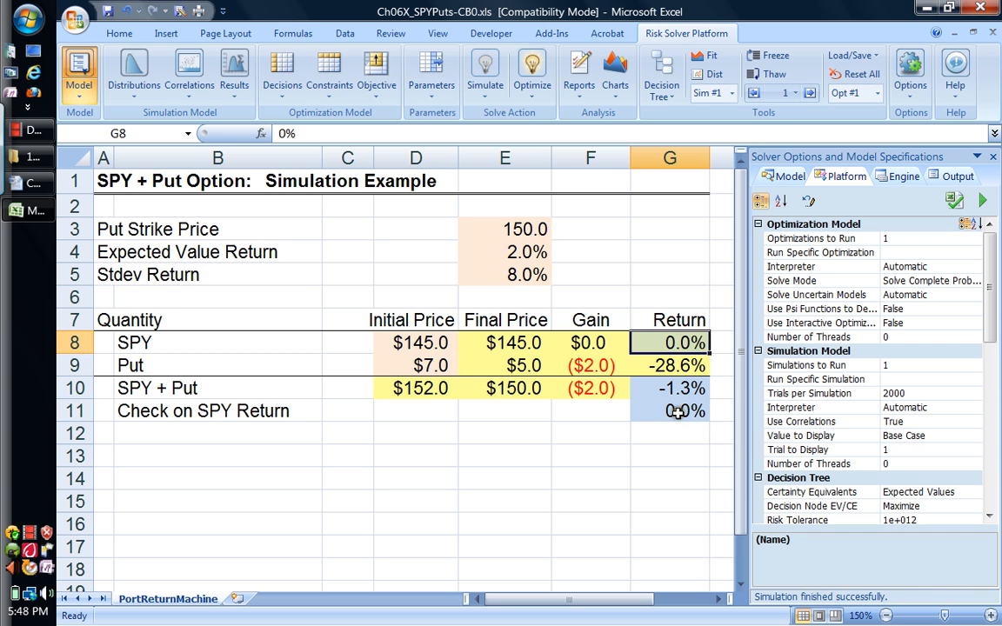
Step: Change the SPY return in G8 to 20% and check the resulting SPY + Put return in G10
{"action": "left_click", "coordinate": [683, 343]}
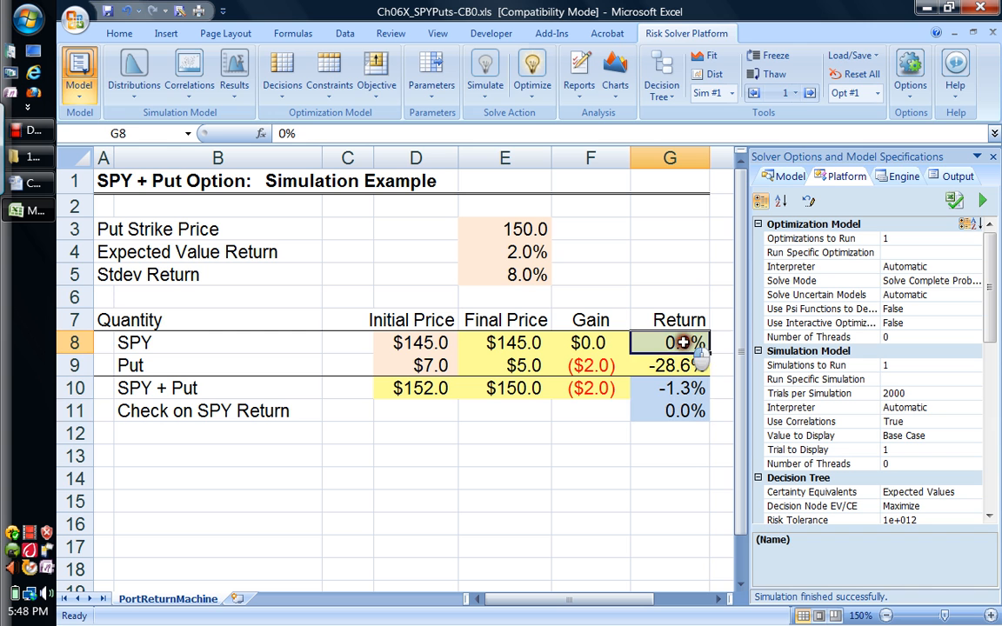
{"action": "type", "text": "20%"}
{"action": "key", "text": "Return"}
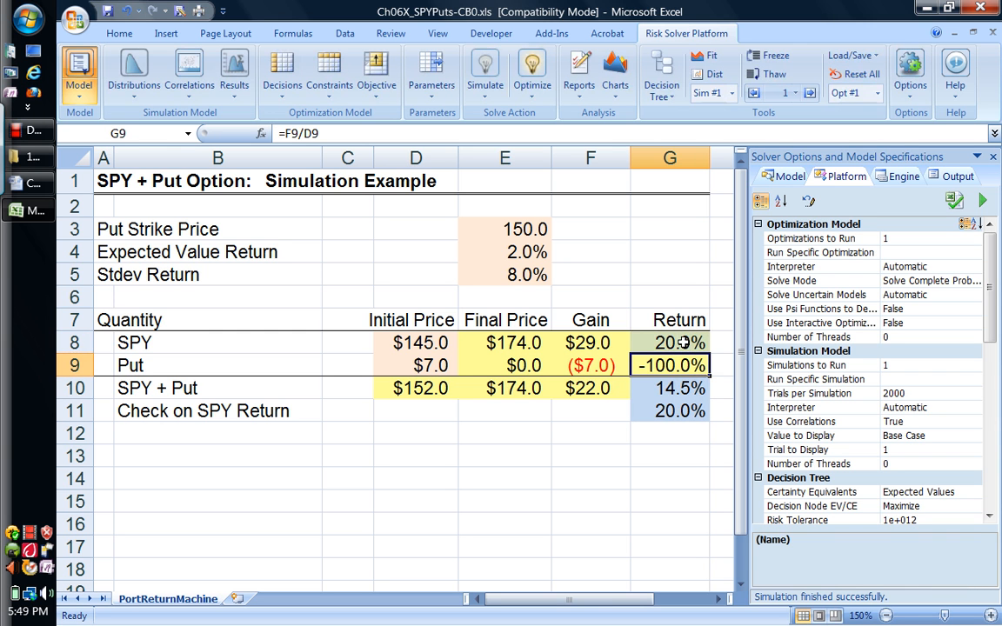
{"action": "left_click", "coordinate": [675, 389]}
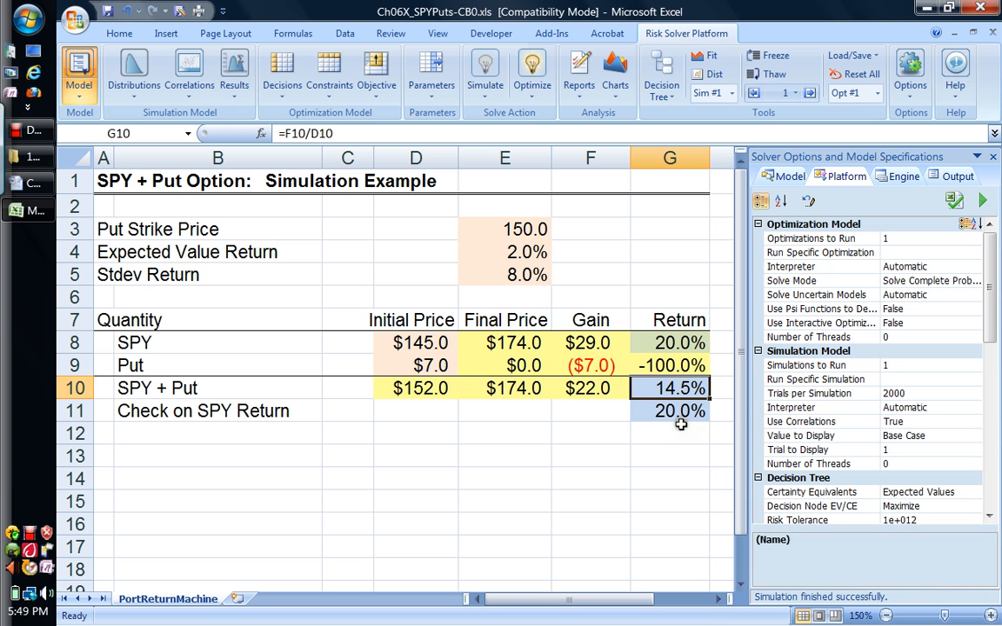
Step: Change the SPY return in G8 to -20% and check the combined SPY + Put return in G10
{"action": "left_click", "coordinate": [683, 344]}
{"action": "type", "text": "-"}
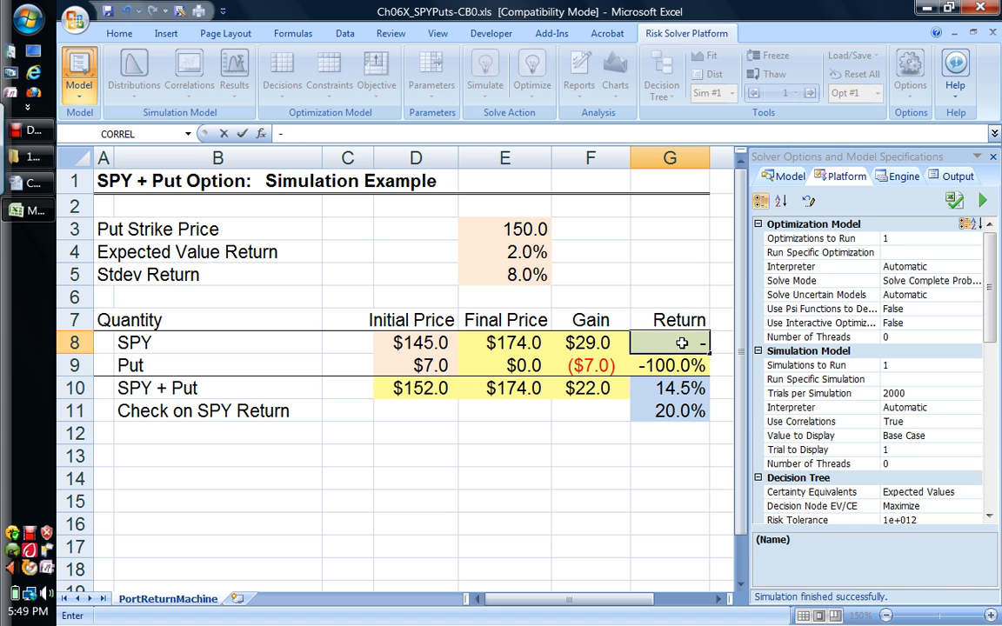
{"action": "type", "text": "20%"}
{"action": "key", "text": "Return"}
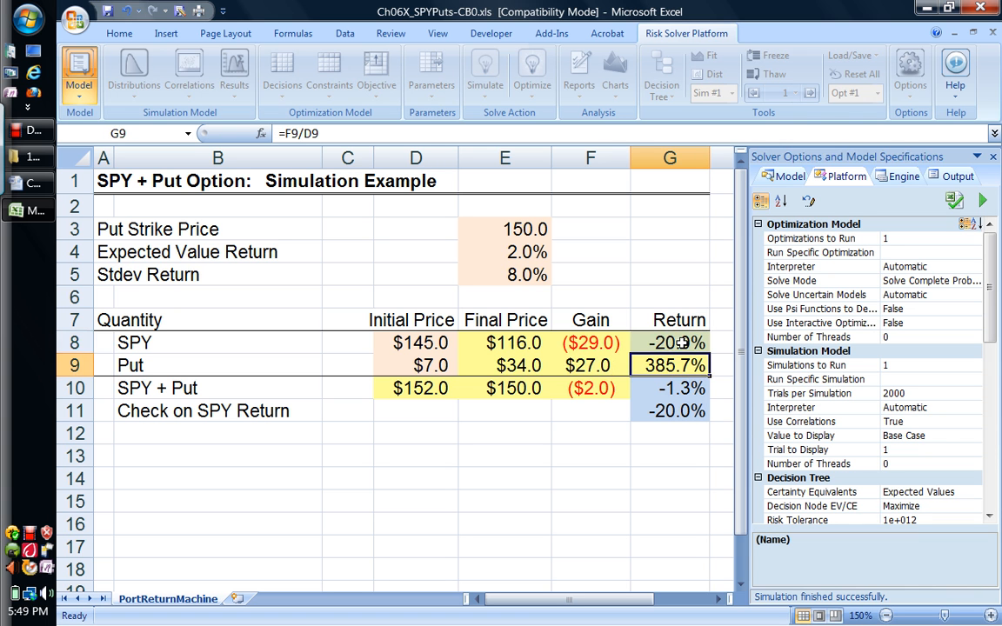
{"action": "left_click", "coordinate": [681, 389]}
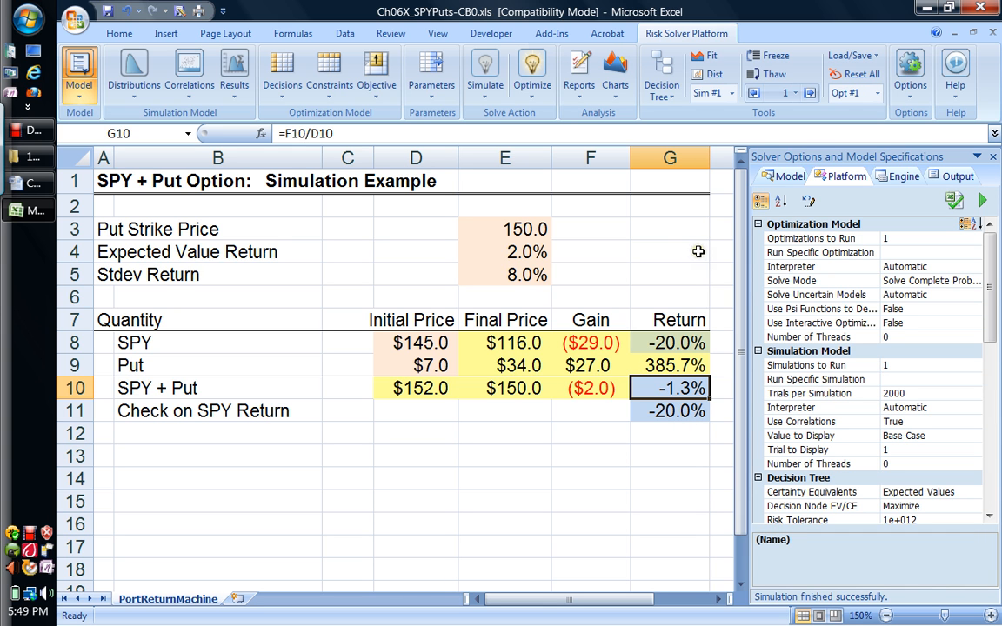
Step: Hide the Solver Options and Model Specifications pane and bring it back
{"action": "left_click", "coordinate": [677, 340]}
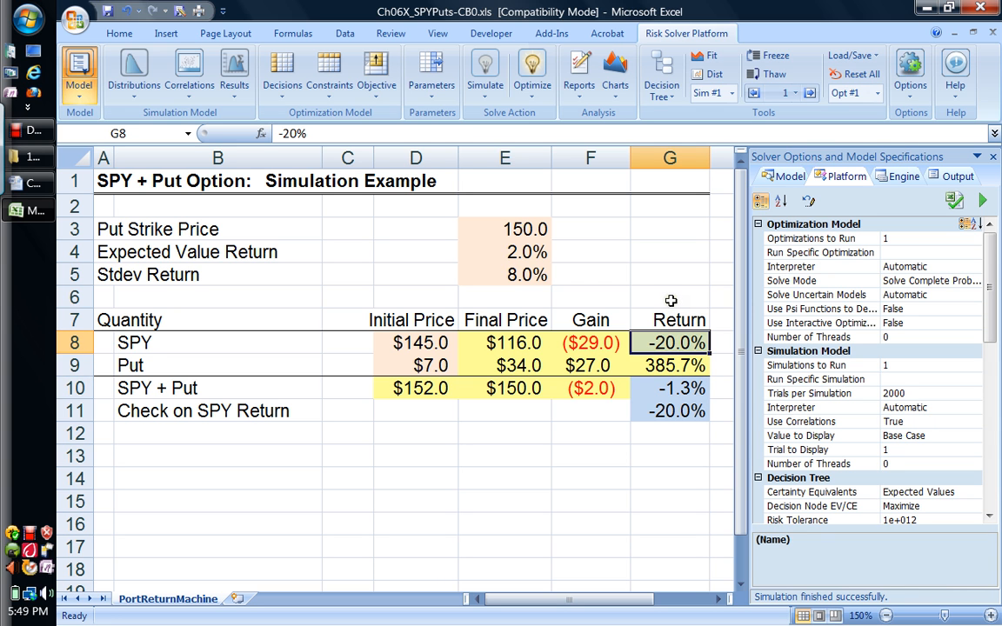
{"action": "left_click", "coordinate": [78, 97]}
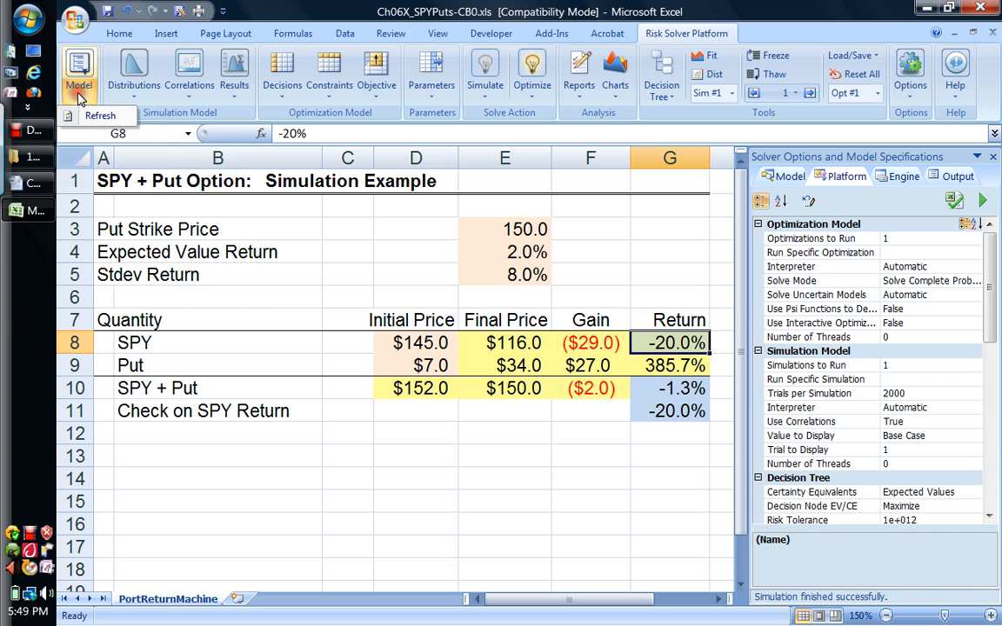
{"action": "left_click", "coordinate": [80, 68]}
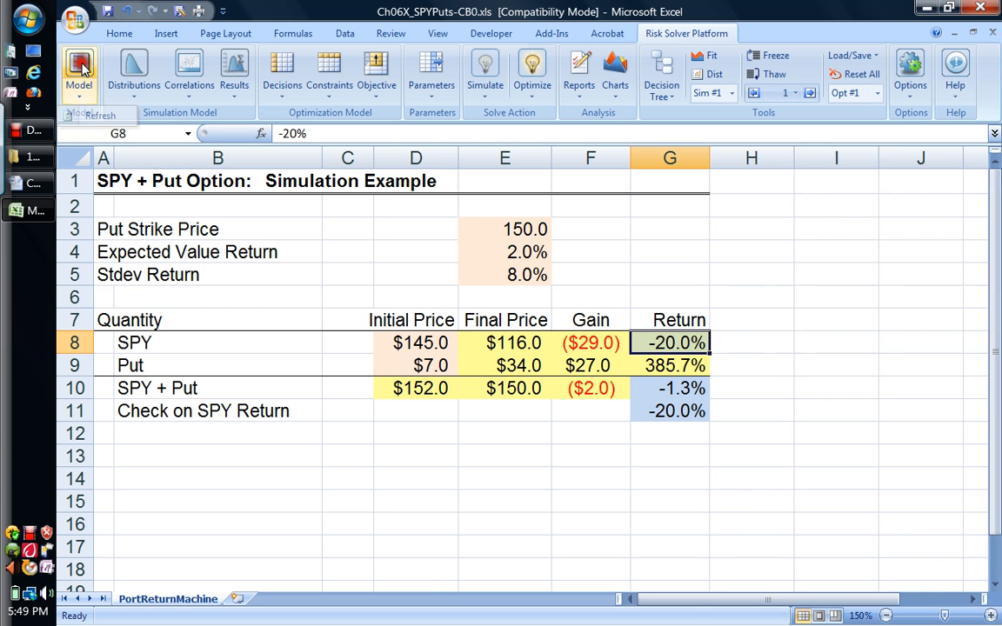
{"action": "left_click", "coordinate": [80, 68]}
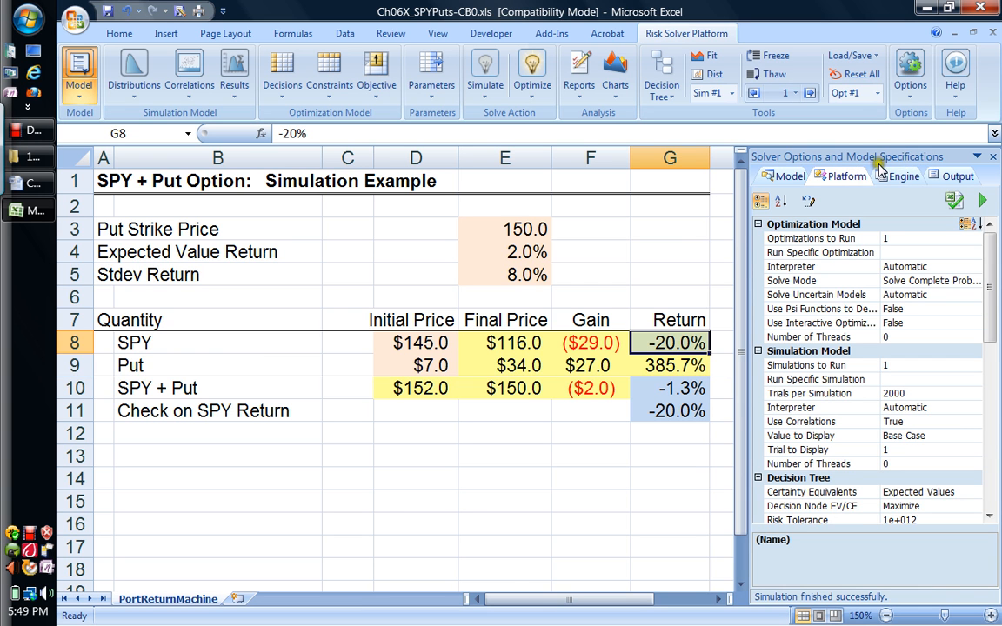
{"action": "left_click", "coordinate": [910, 87]}
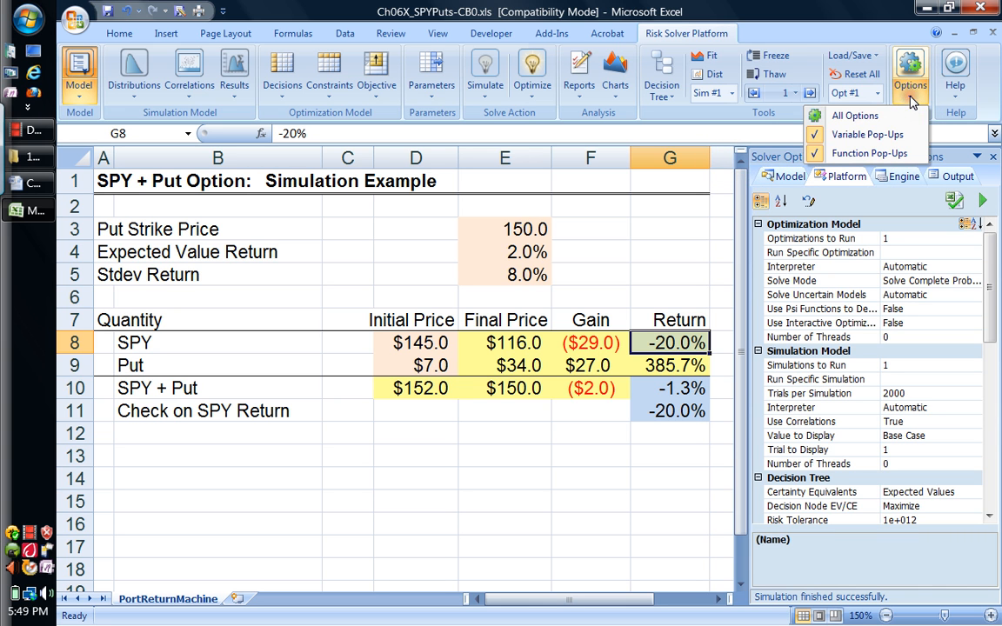
{"action": "left_click", "coordinate": [867, 122]}
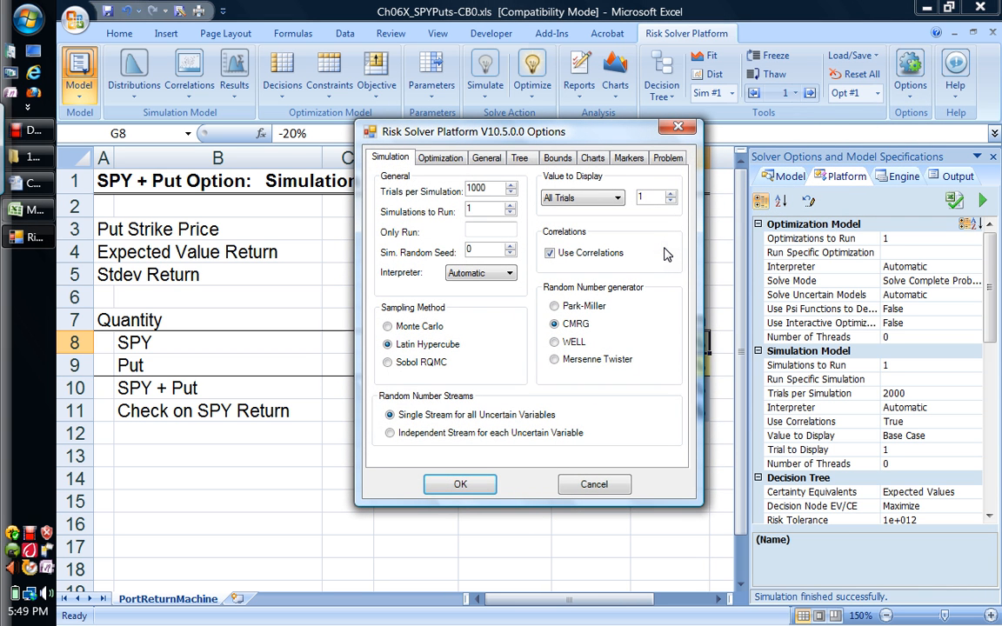
{"action": "left_click", "coordinate": [679, 127]}
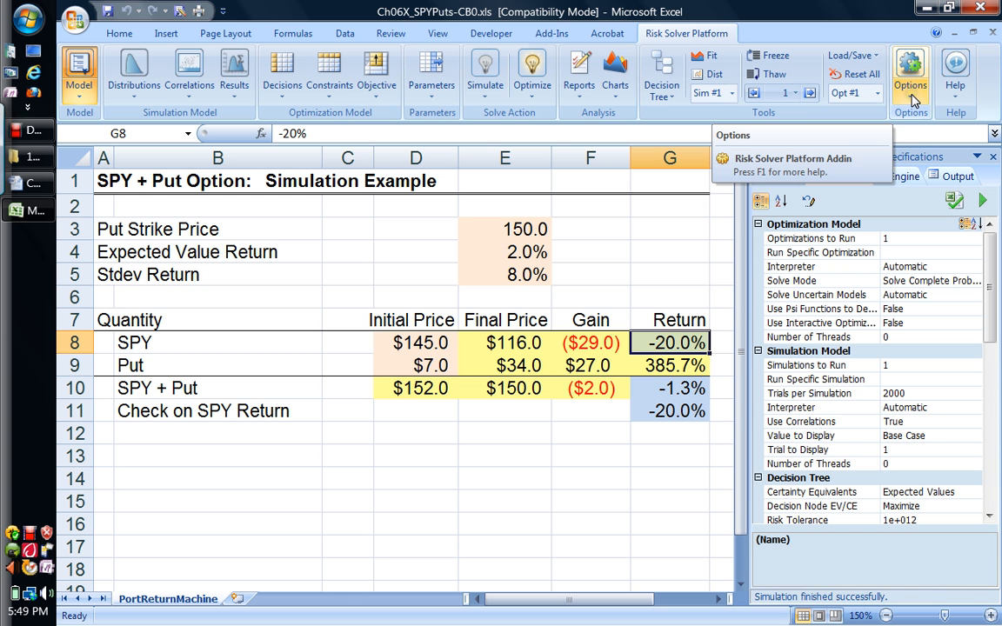
Step: Set the simulation options to 2000 trials per simulation, random seed 1, and Base Case as the value to display
{"action": "left_click", "coordinate": [912, 98]}
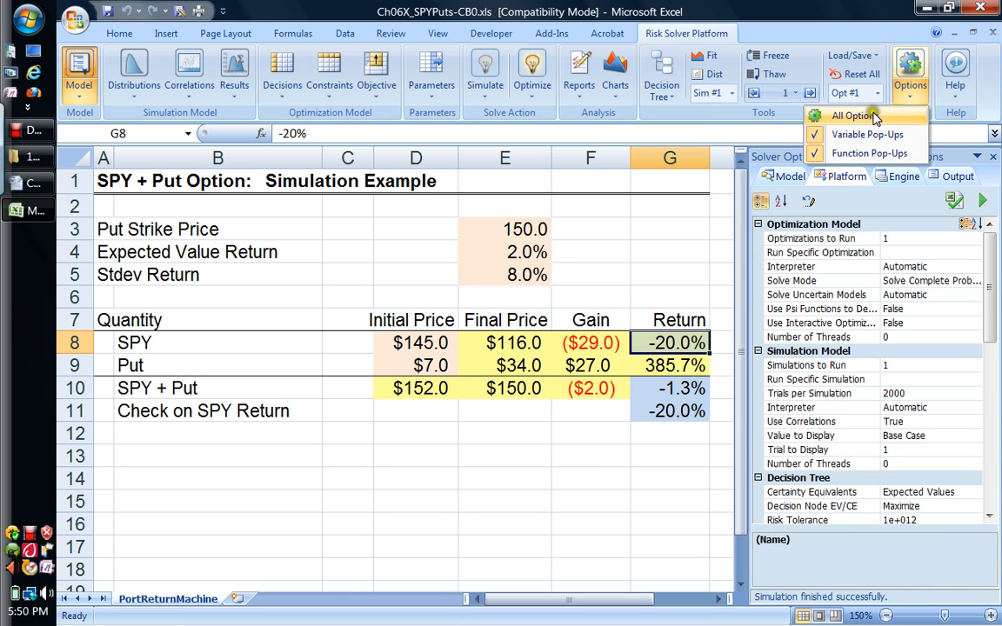
{"action": "left_click", "coordinate": [840, 116]}
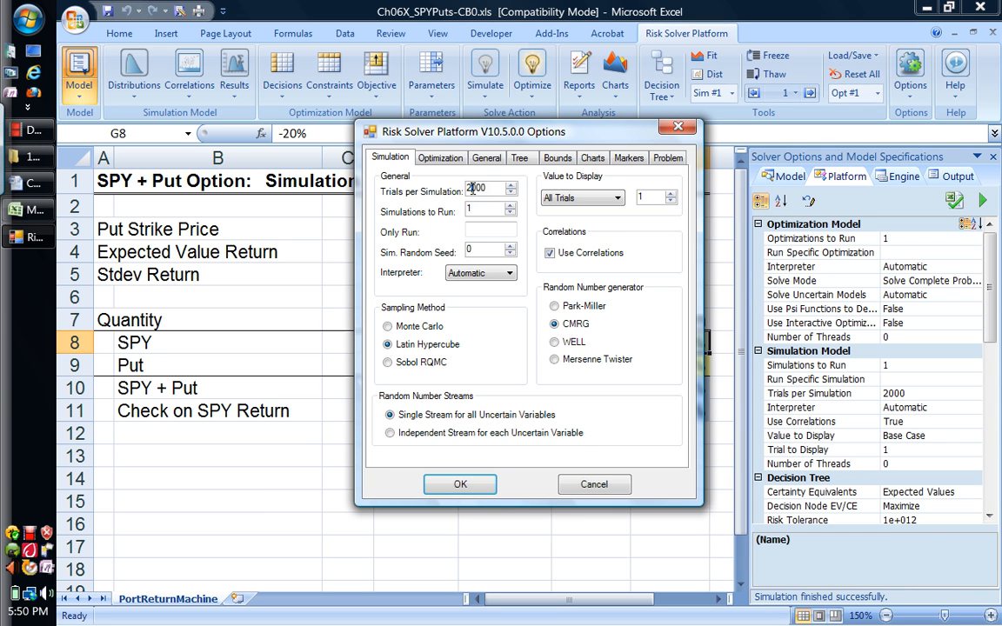
{"action": "left_click", "coordinate": [511, 248]}
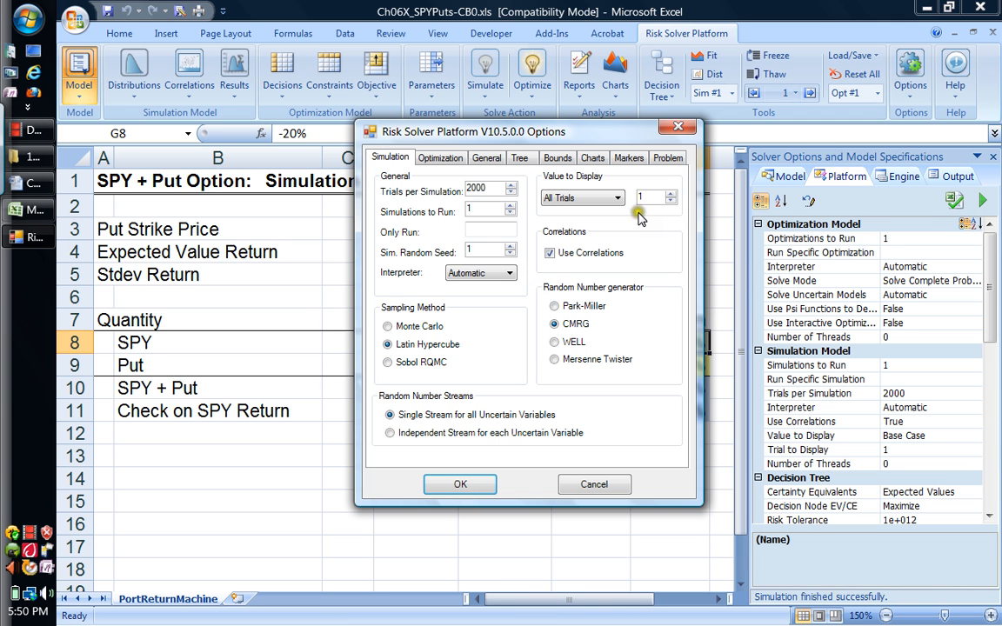
{"action": "left_click", "coordinate": [617, 199]}
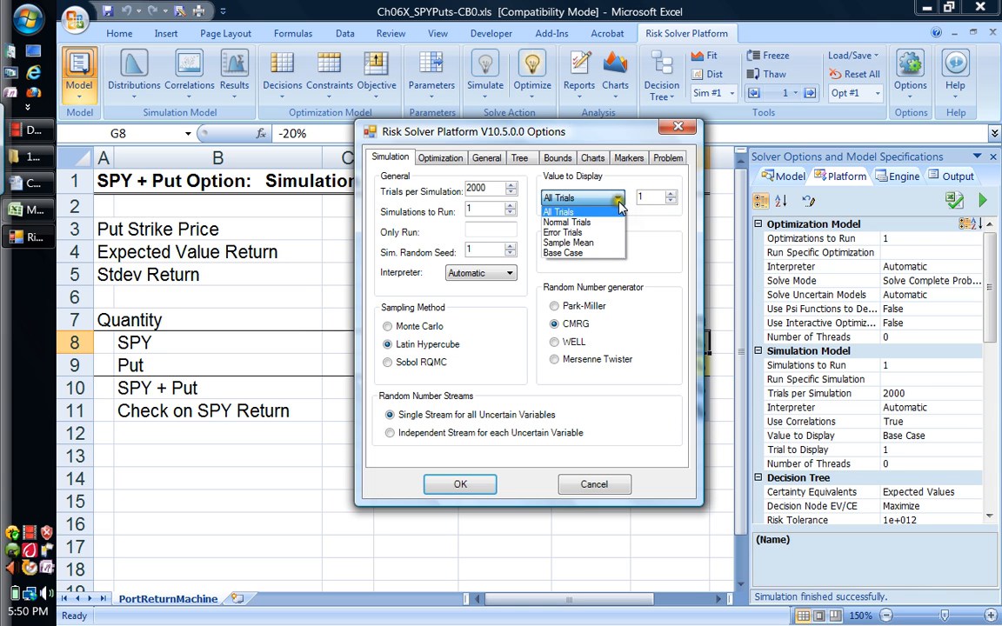
{"action": "left_click", "coordinate": [606, 254]}
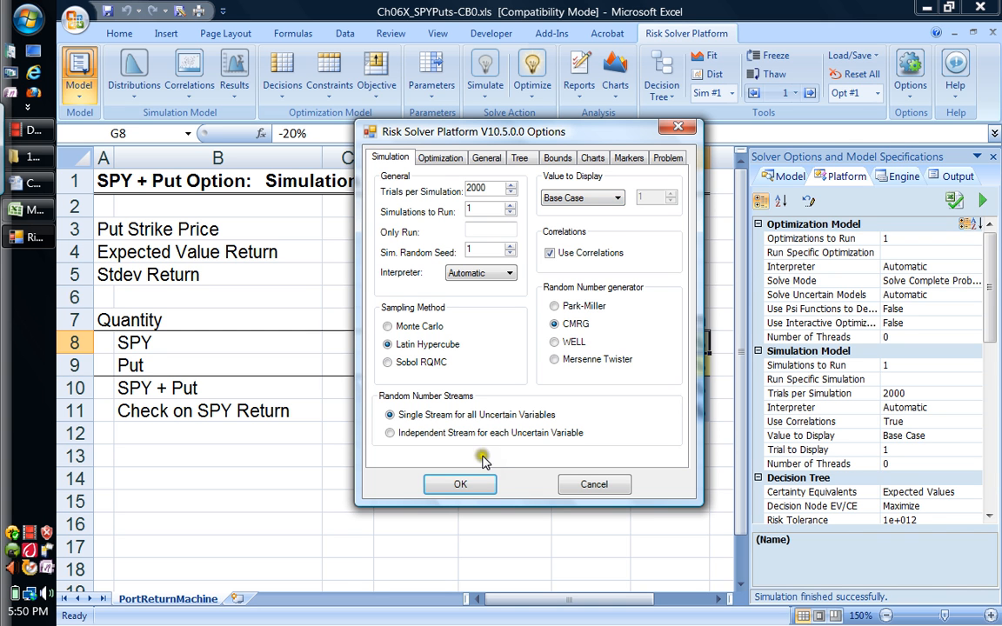
{"action": "left_click", "coordinate": [479, 485]}
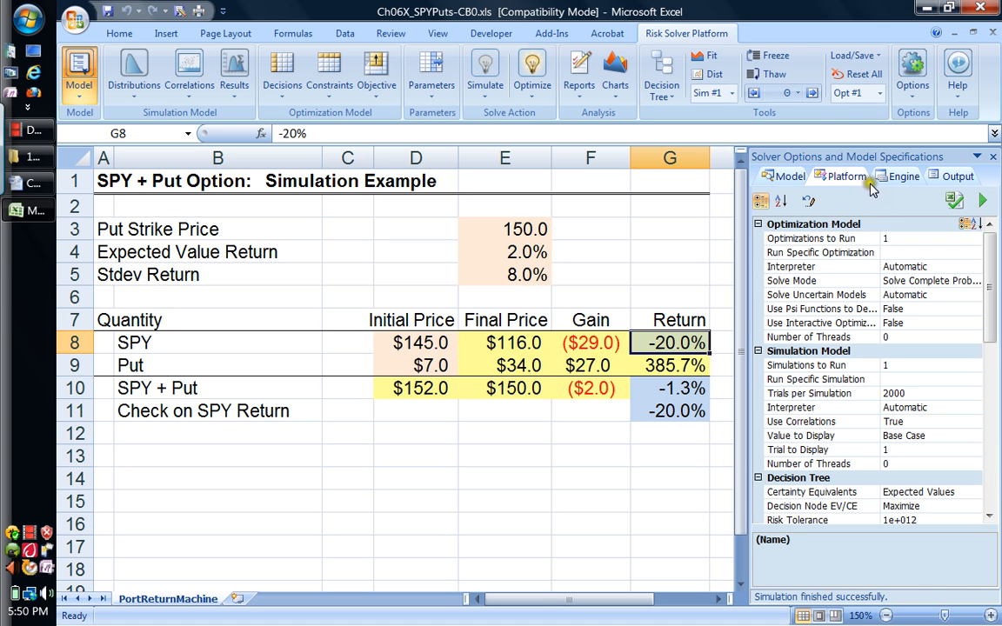
Step: Review the trials-per-simulation setting, the SPY return cell, and the expected value and standard deviation inputs in E4 and E5
{"action": "left_click", "coordinate": [910, 395]}
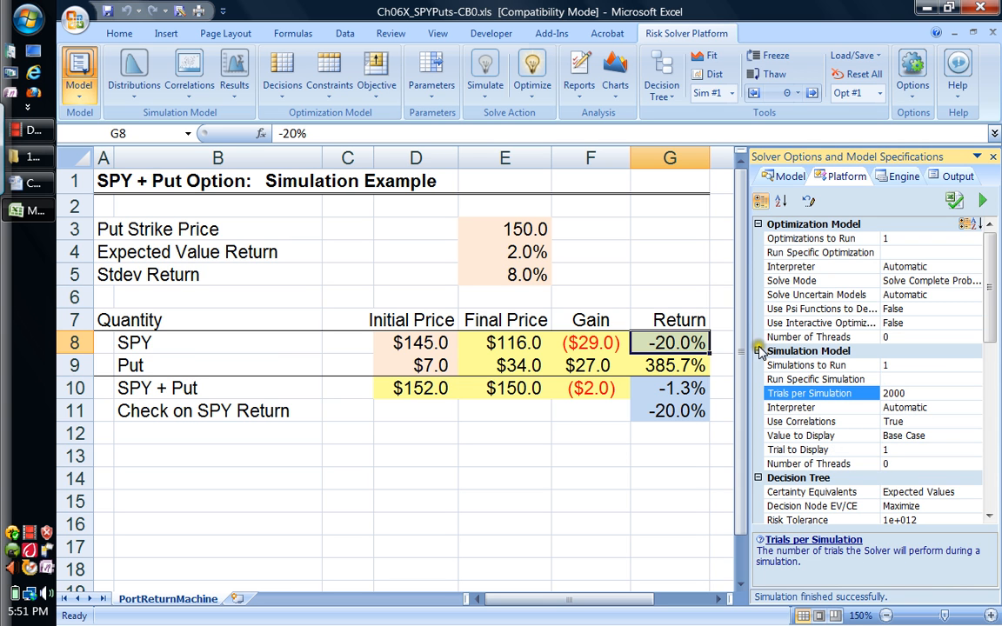
{"action": "left_click", "coordinate": [669, 273]}
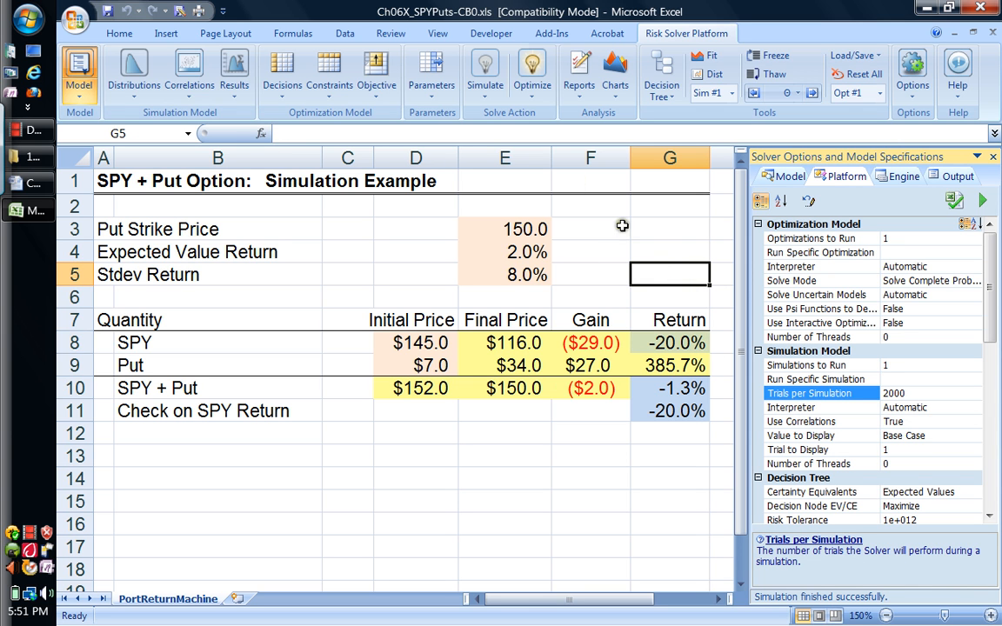
{"action": "left_click", "coordinate": [672, 342]}
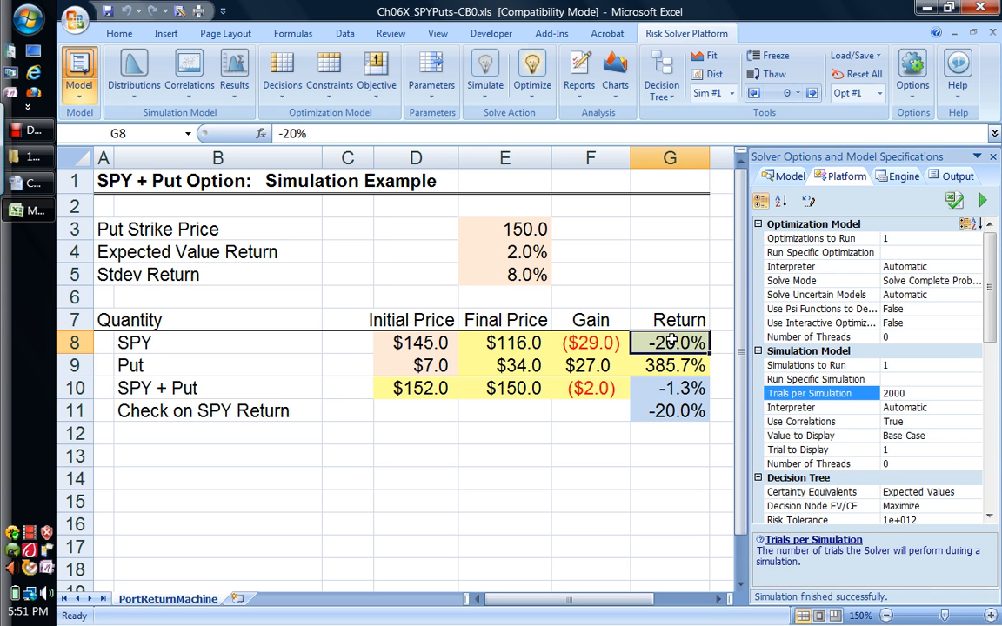
{"action": "left_click", "coordinate": [524, 251]}
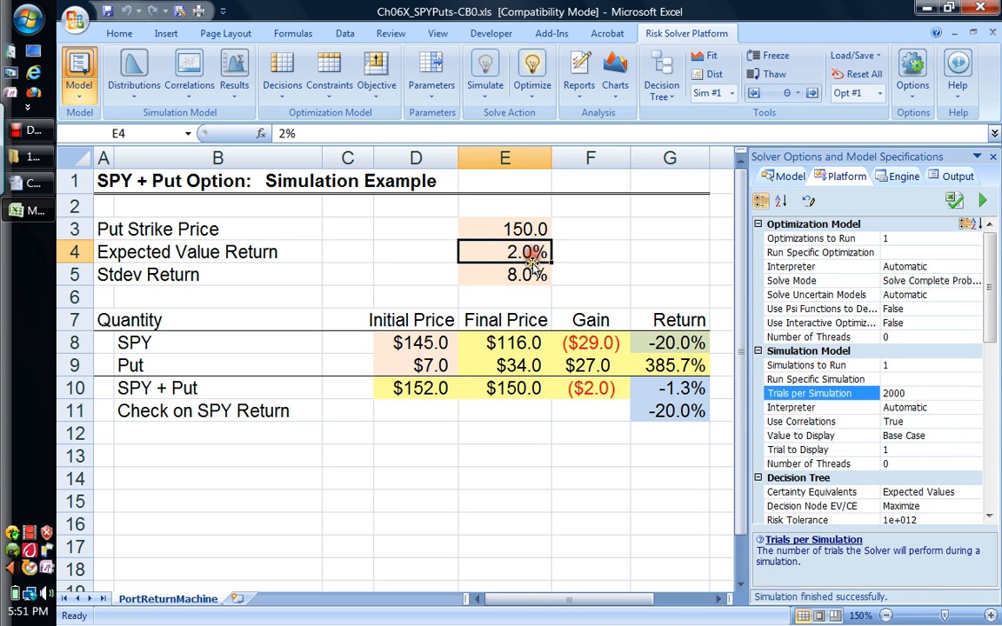
{"action": "left_click", "coordinate": [529, 274]}
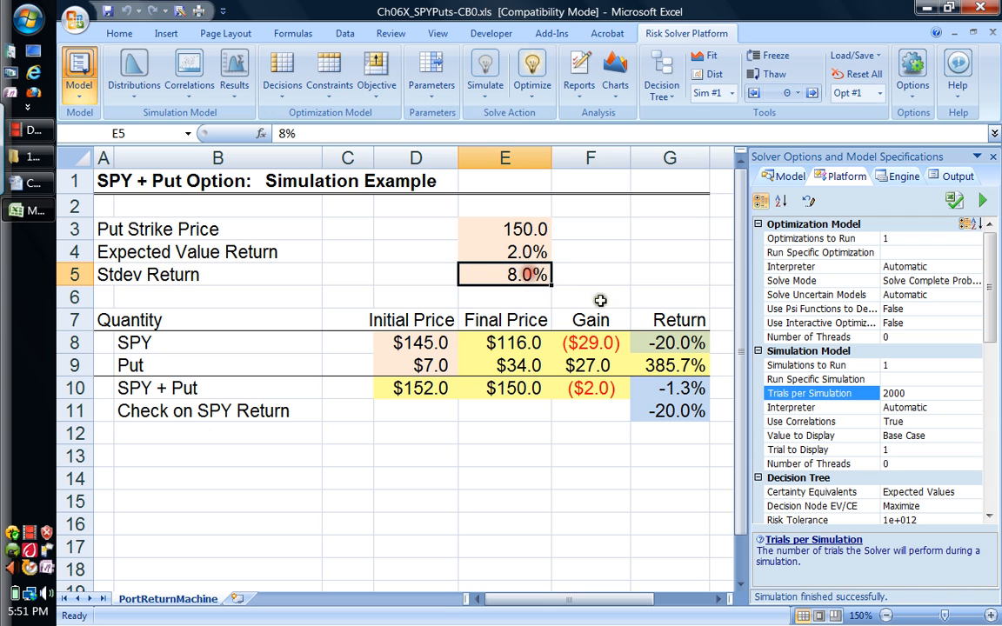
Step: Define the SPY return in G8 as a Normal distribution with its mean linked to cell E4
{"action": "left_click", "coordinate": [666, 343]}
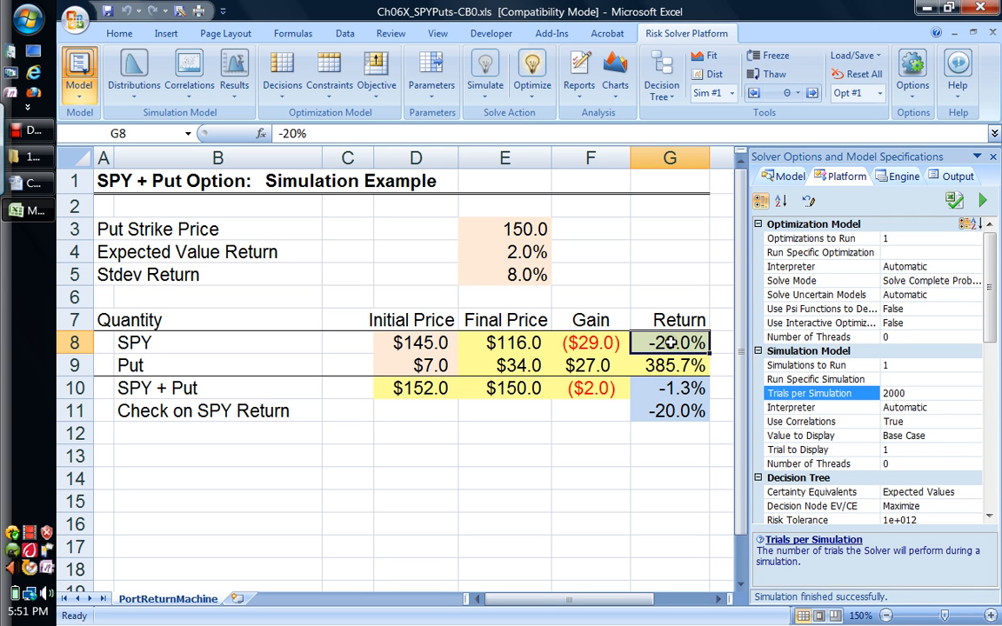
{"action": "left_click", "coordinate": [130, 91]}
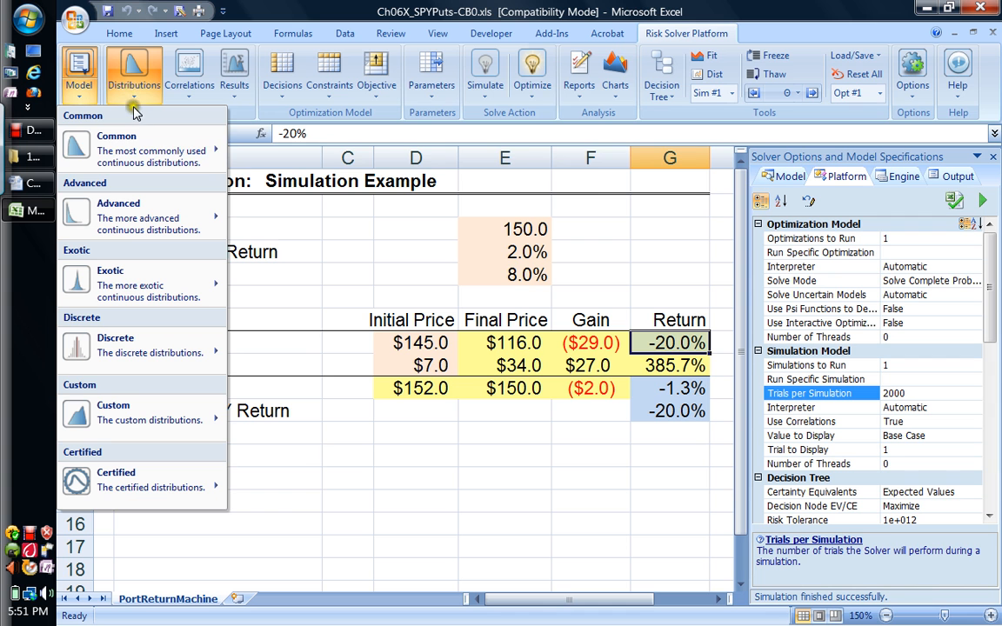
{"action": "mouse_move", "coordinate": [139, 141]}
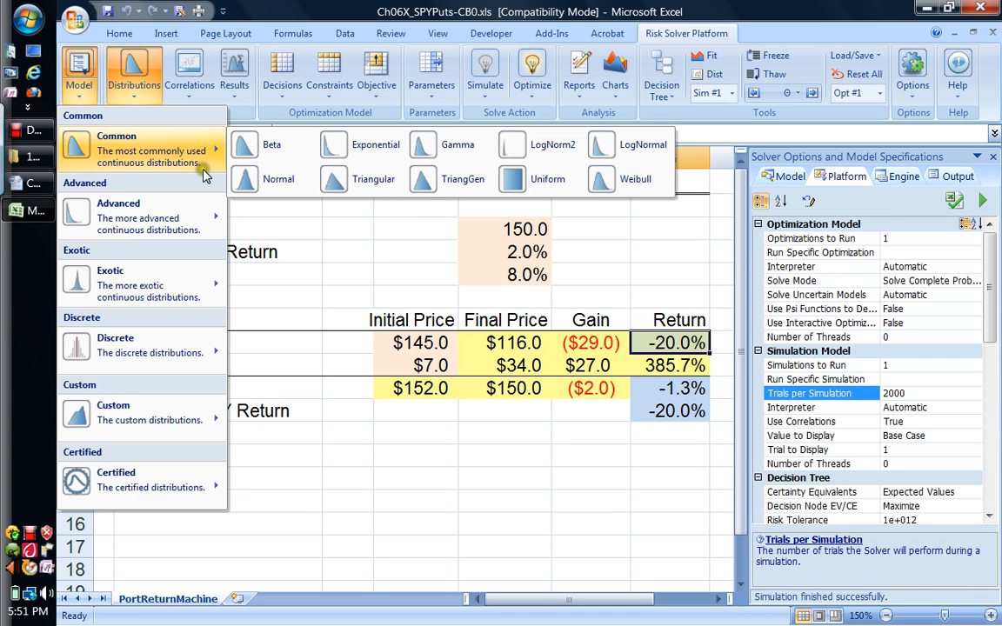
{"action": "left_click", "coordinate": [265, 178]}
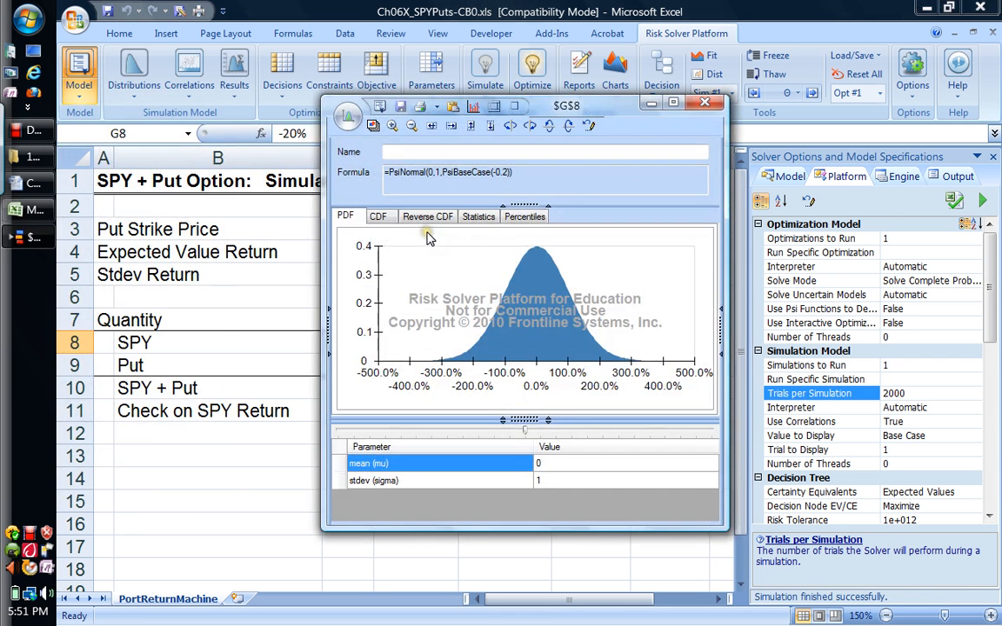
{"action": "left_click", "coordinate": [666, 464]}
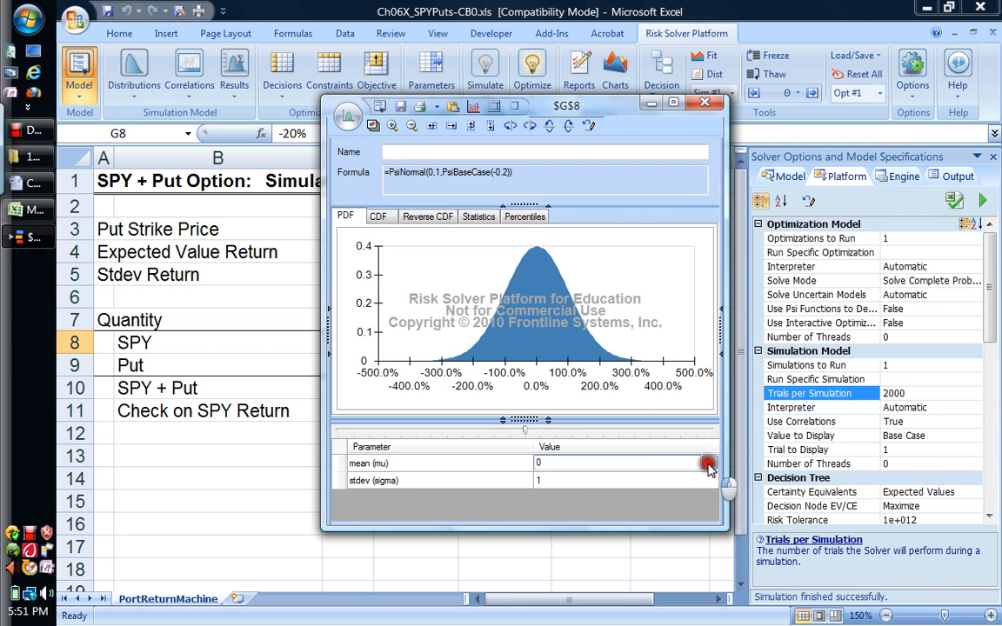
{"action": "left_click", "coordinate": [709, 463]}
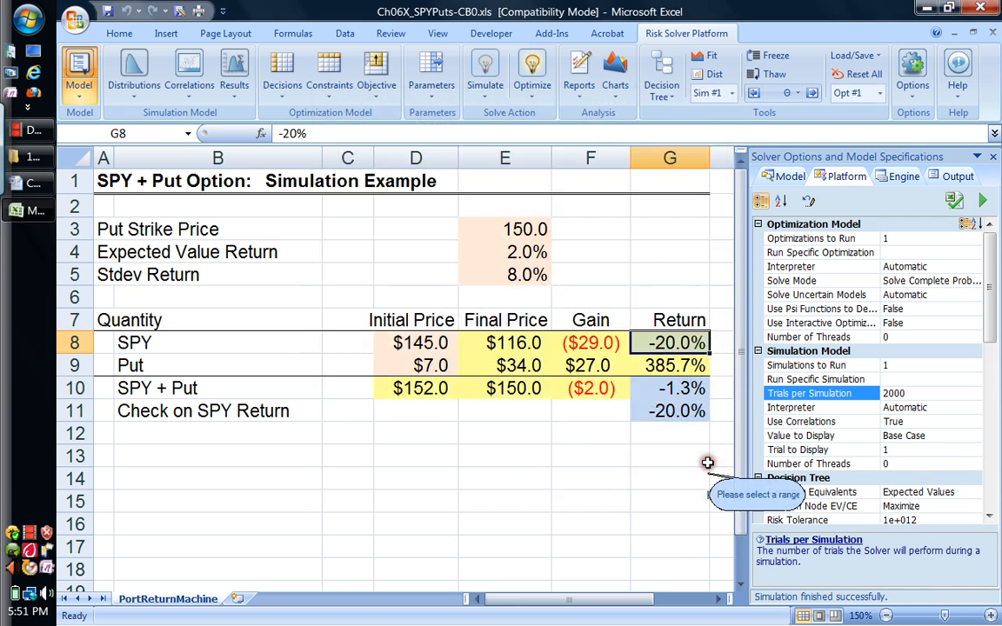
{"action": "left_click", "coordinate": [519, 253]}
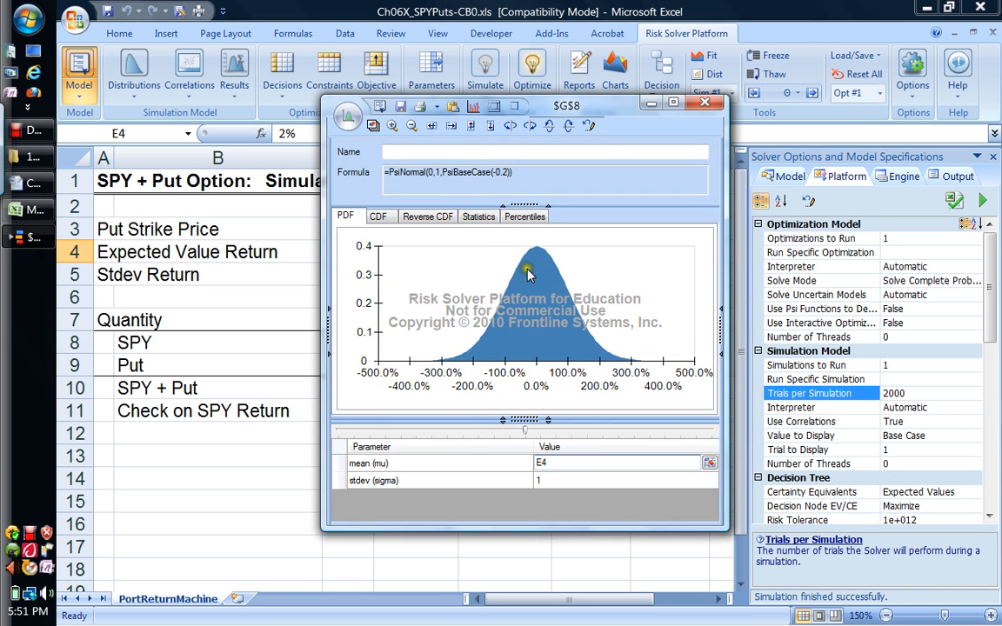
Step: Link the G8 distribution's standard deviation to cell E5, then save and close the distribution
{"action": "left_click", "coordinate": [671, 481]}
{"action": "left_click", "coordinate": [707, 481]}
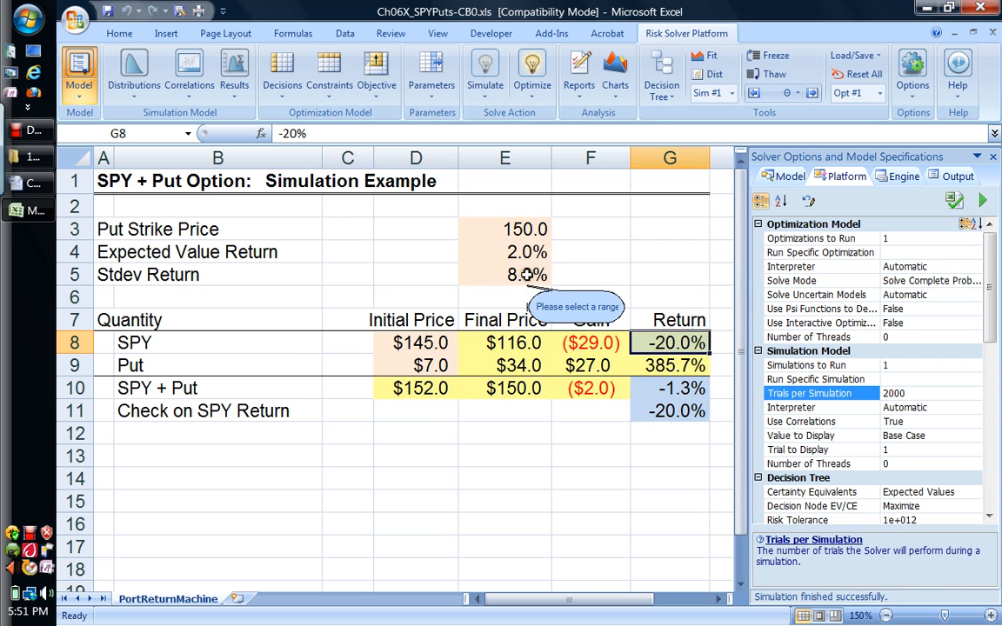
{"action": "left_click", "coordinate": [526, 275]}
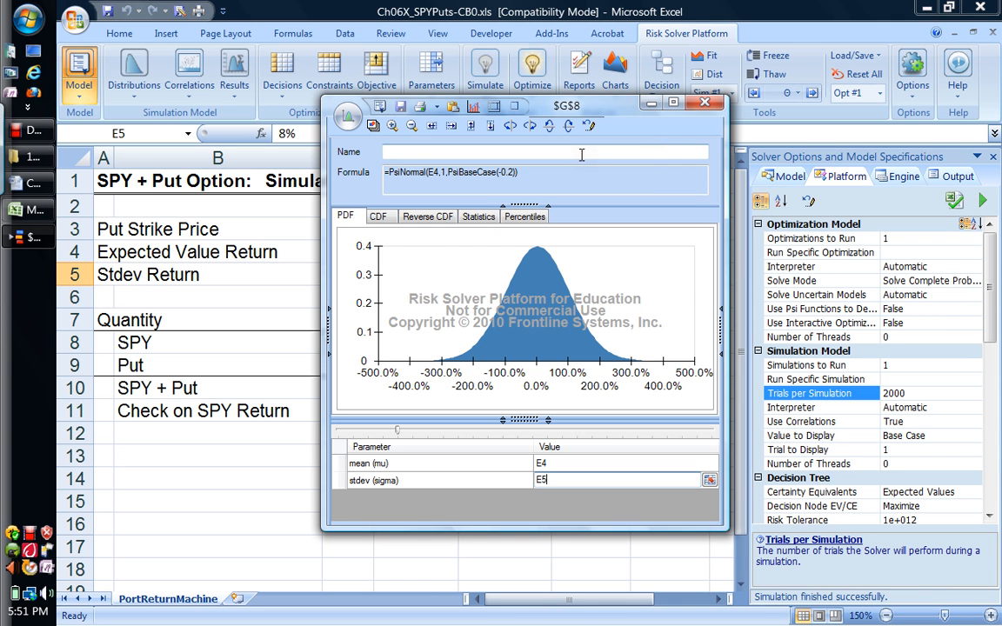
{"action": "left_click", "coordinate": [400, 113]}
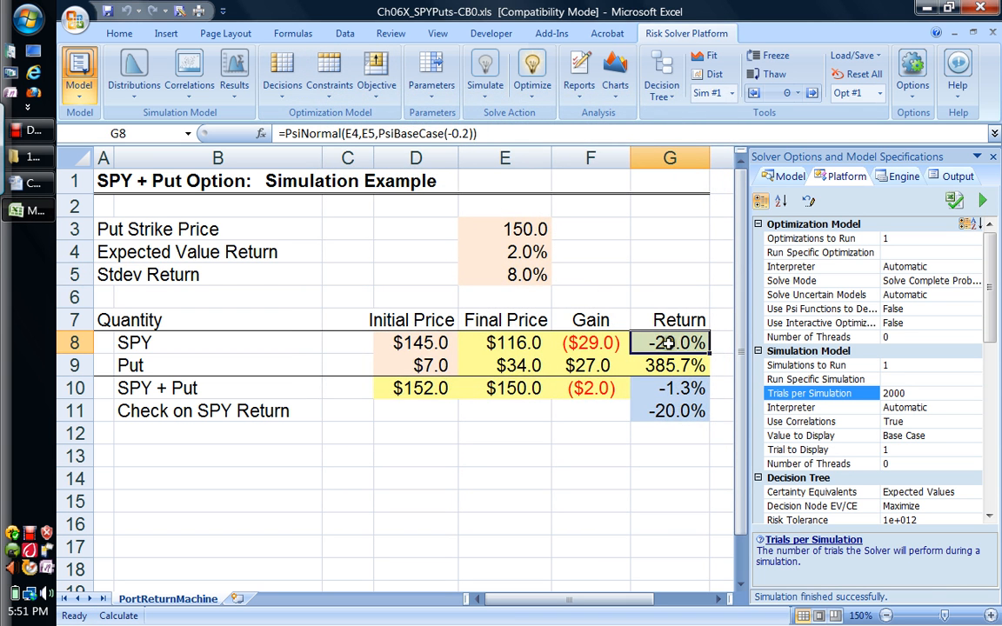
{"action": "mouse_move", "coordinate": [668, 344]}
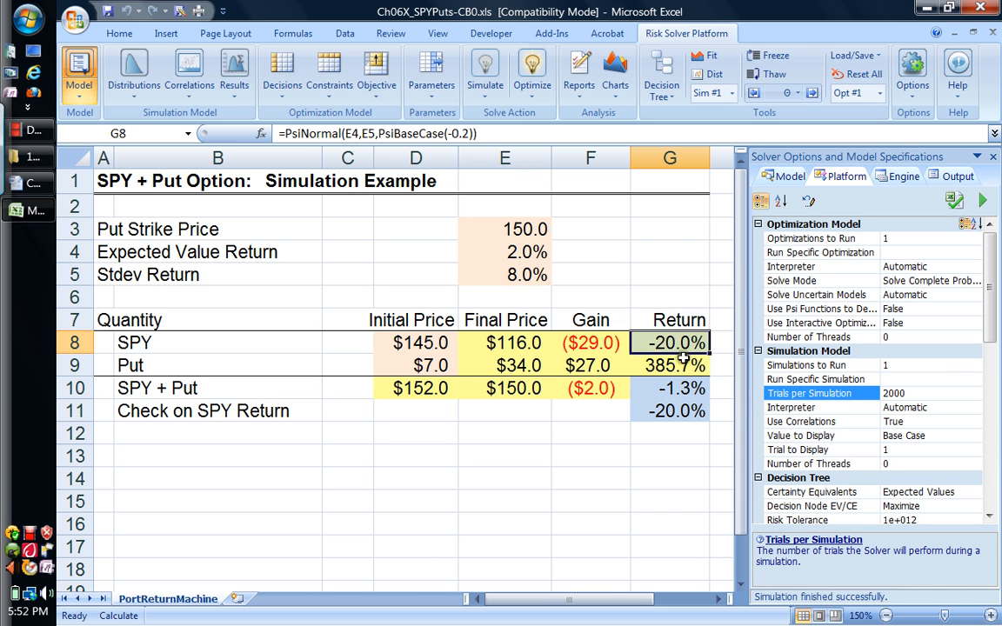
Step: Designate the SPY + Put return in G10 and the SPY return check in G11 as in-cell simulation outputs
{"action": "left_click", "coordinate": [686, 389]}
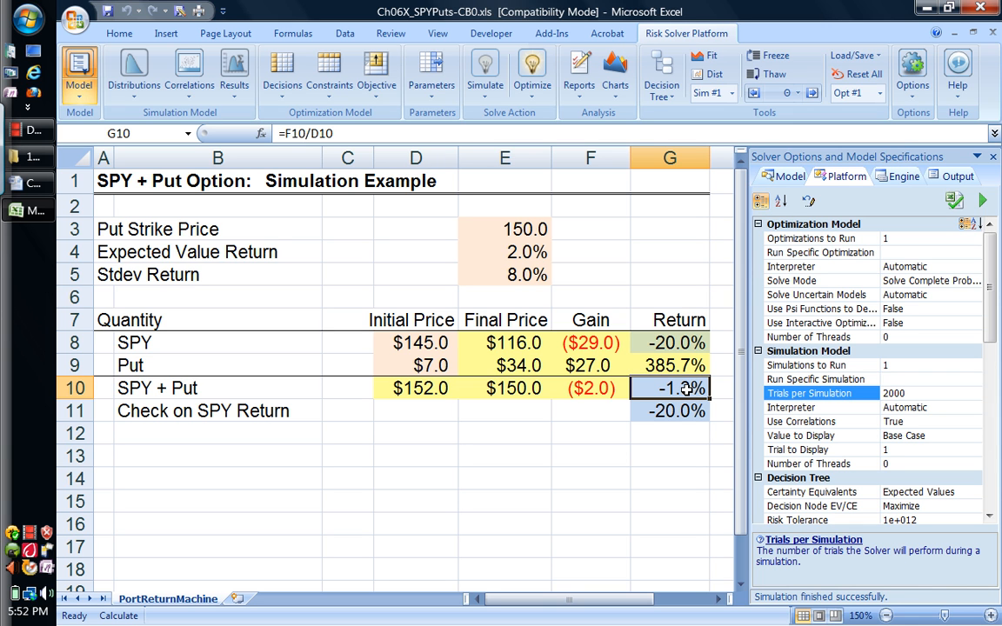
{"action": "left_click", "coordinate": [687, 391]}
{"action": "left_click", "coordinate": [687, 394]}
{"action": "left_click_drag", "start_coordinate": [688, 394], "coordinate": [689, 424]}
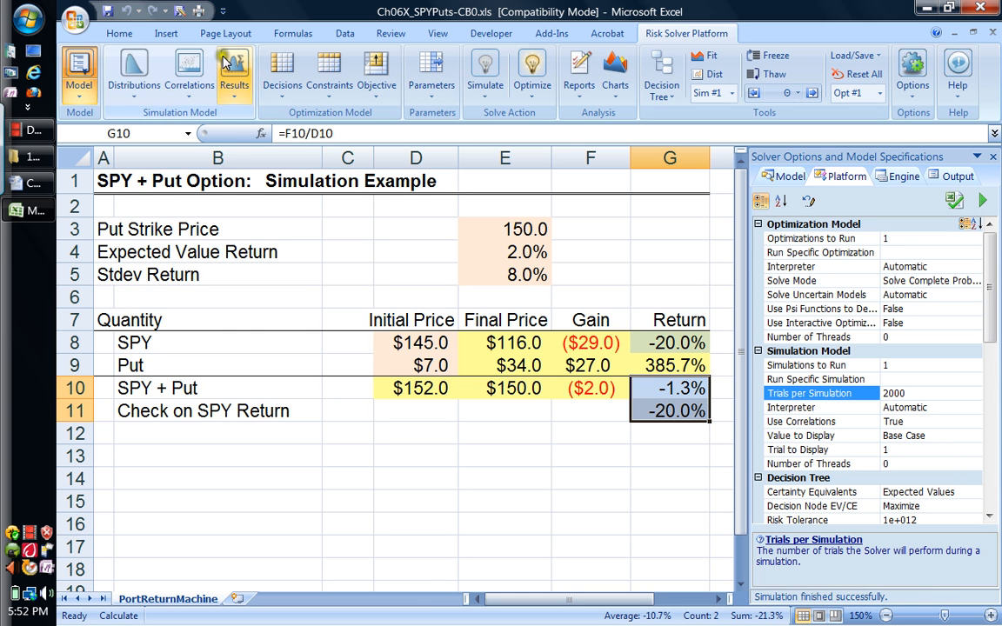
{"action": "left_click", "coordinate": [236, 100]}
{"action": "mouse_move", "coordinate": [239, 144]}
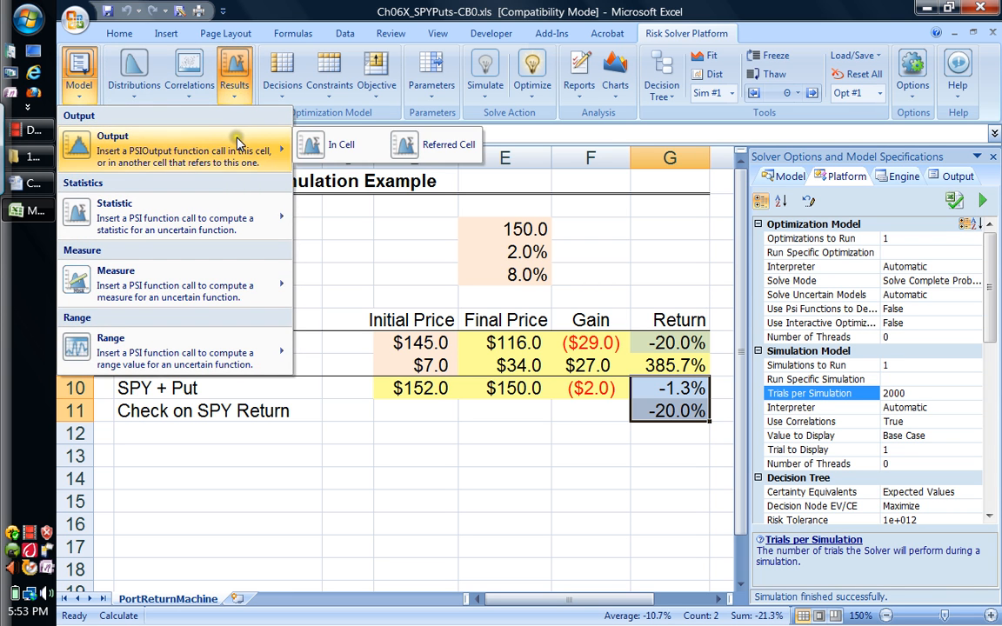
{"action": "left_click", "coordinate": [319, 147]}
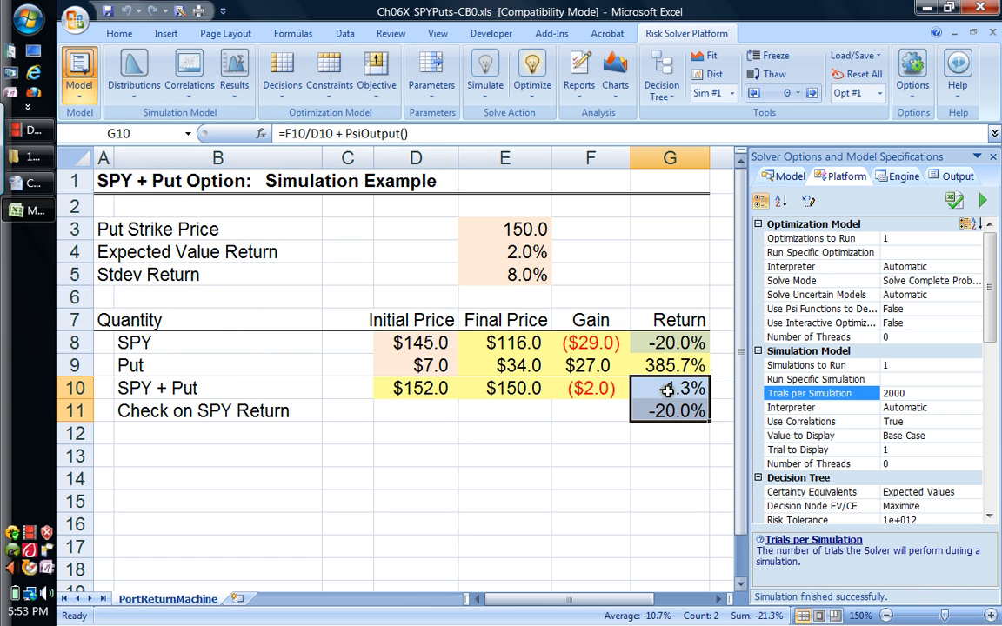
Step: Review the output formulas in G10 and G11 and the distribution formula in G8
{"action": "left_click", "coordinate": [671, 389]}
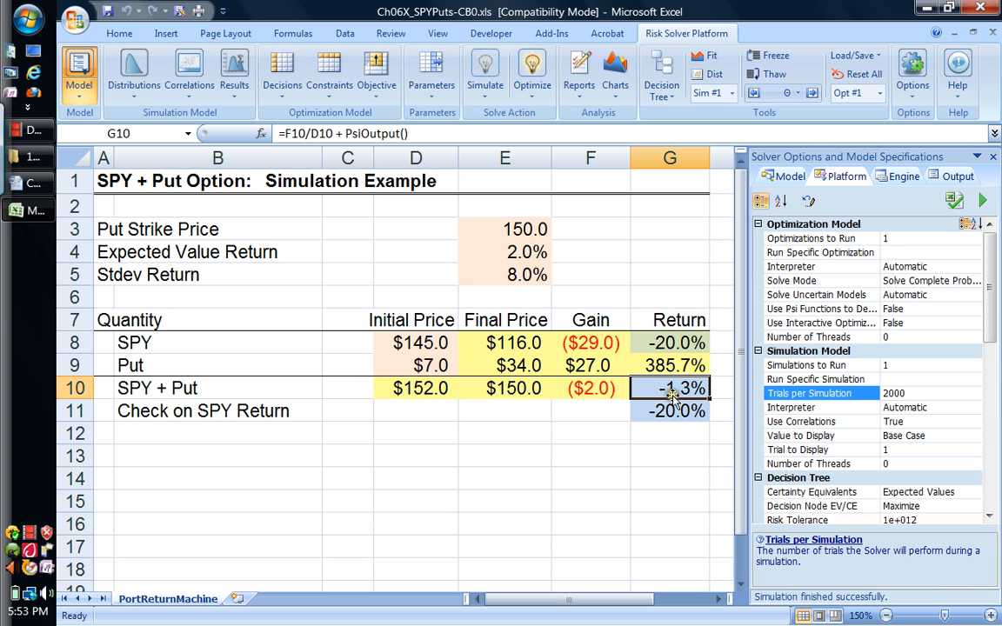
{"action": "left_click", "coordinate": [668, 407]}
{"action": "left_click", "coordinate": [678, 391]}
{"action": "left_click", "coordinate": [677, 408]}
{"action": "left_click", "coordinate": [679, 389]}
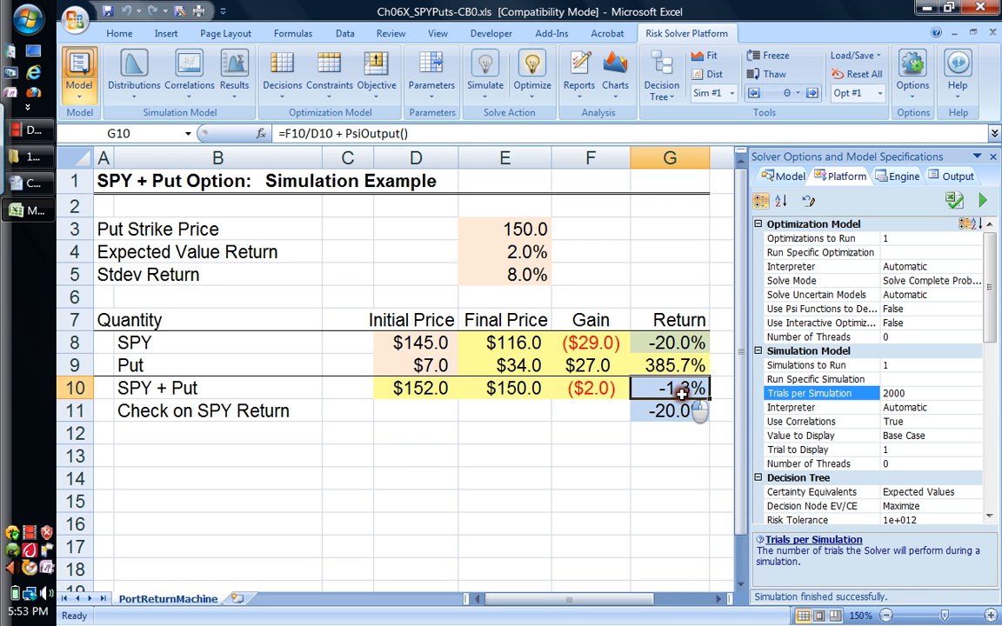
{"action": "left_click", "coordinate": [444, 136]}
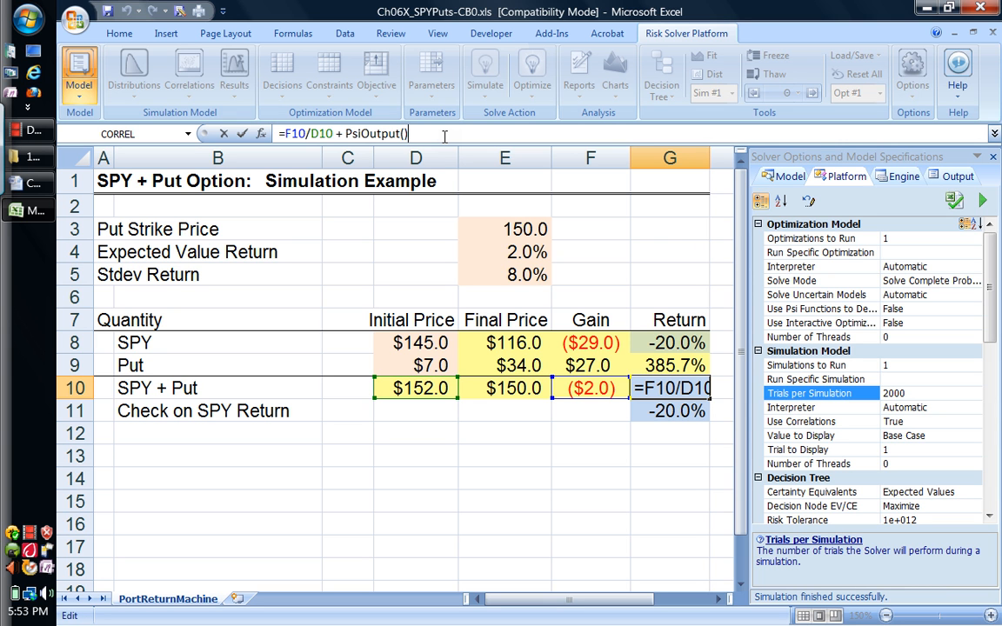
{"action": "key", "text": "Escape"}
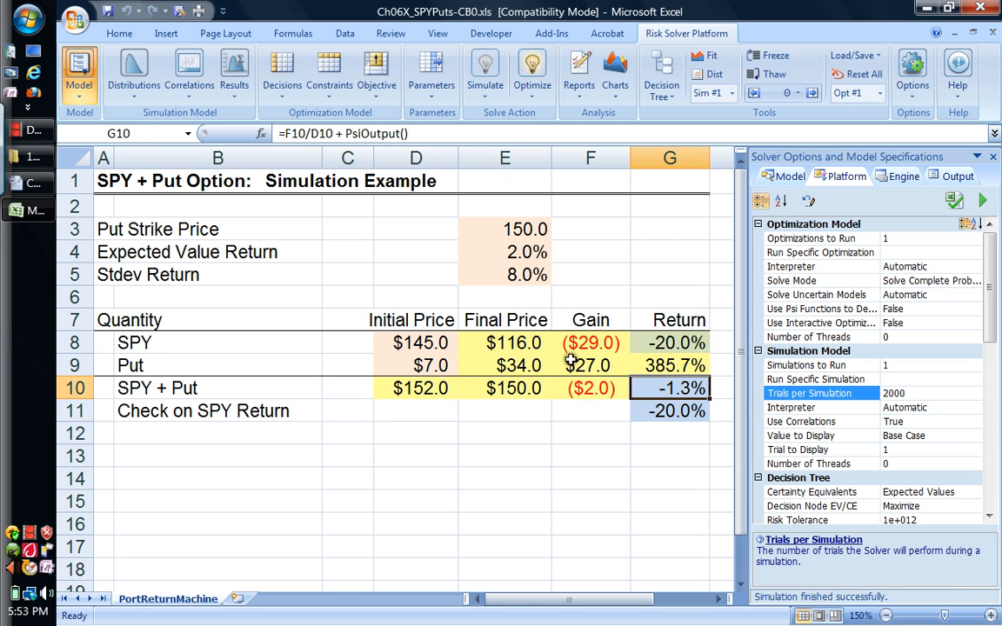
{"action": "left_click", "coordinate": [648, 410]}
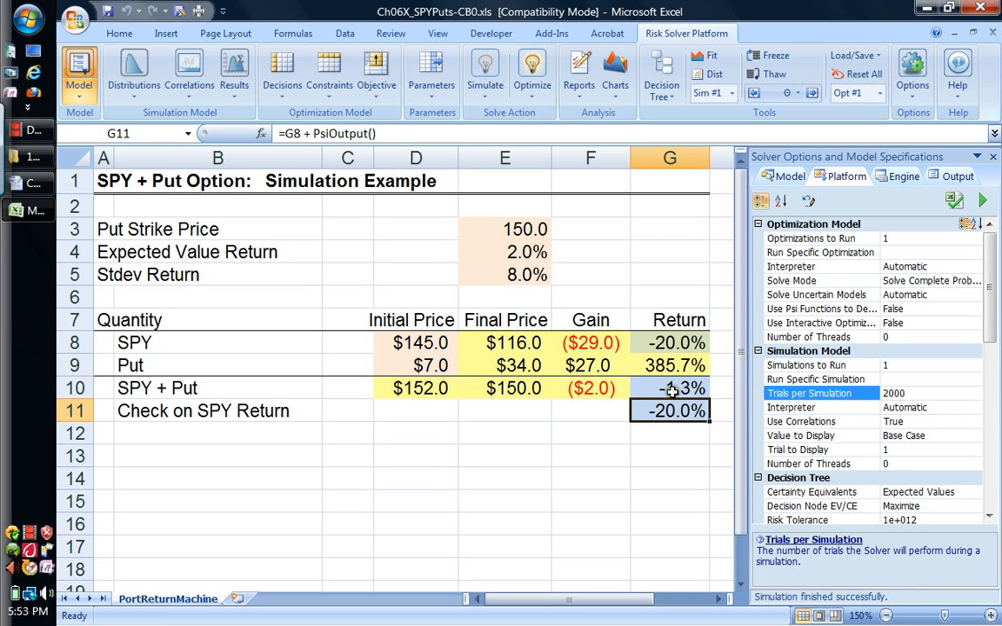
{"action": "left_click", "coordinate": [672, 391]}
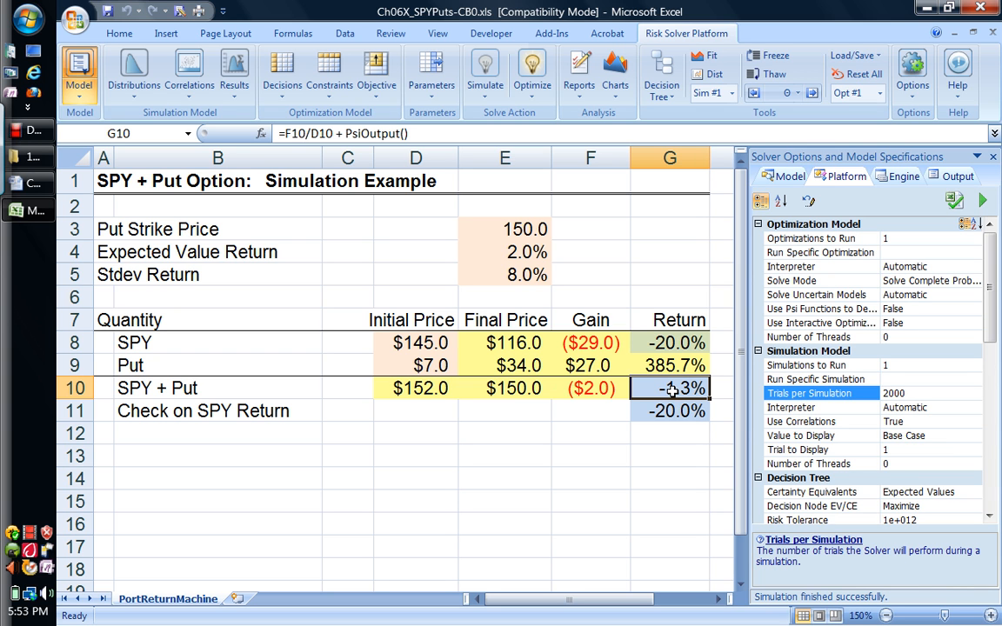
{"action": "left_click", "coordinate": [677, 344]}
{"action": "mouse_move", "coordinate": [678, 346]}
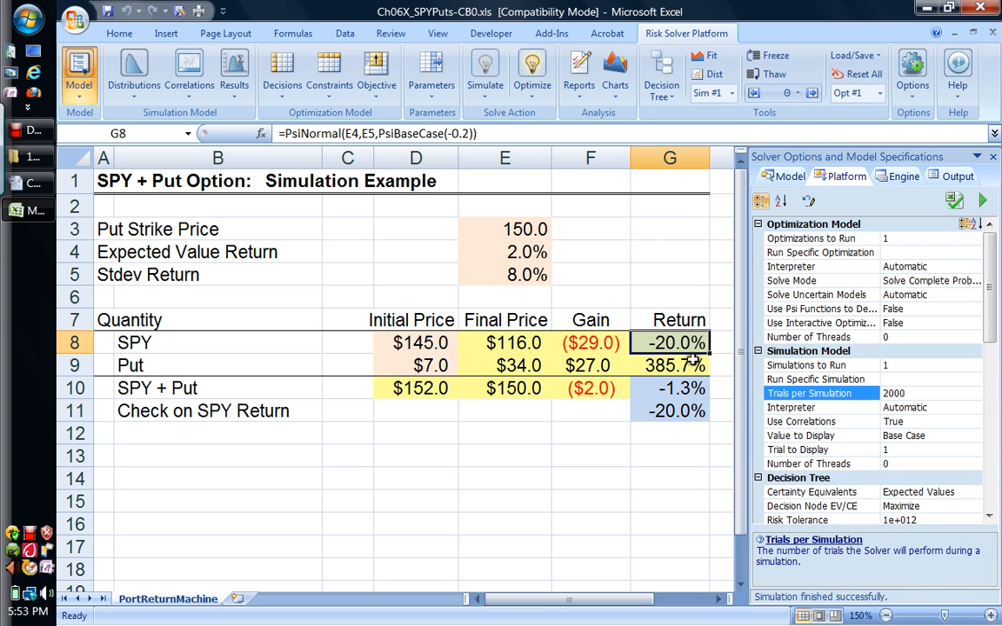
{"action": "left_click", "coordinate": [683, 389]}
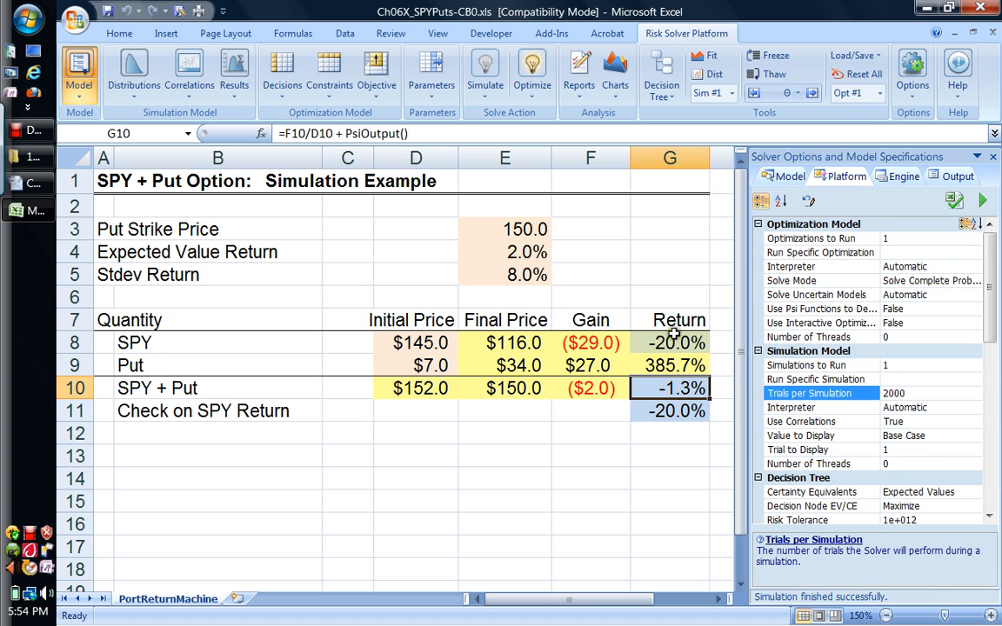
Step: Run the simulation once
{"action": "left_click", "coordinate": [678, 275]}
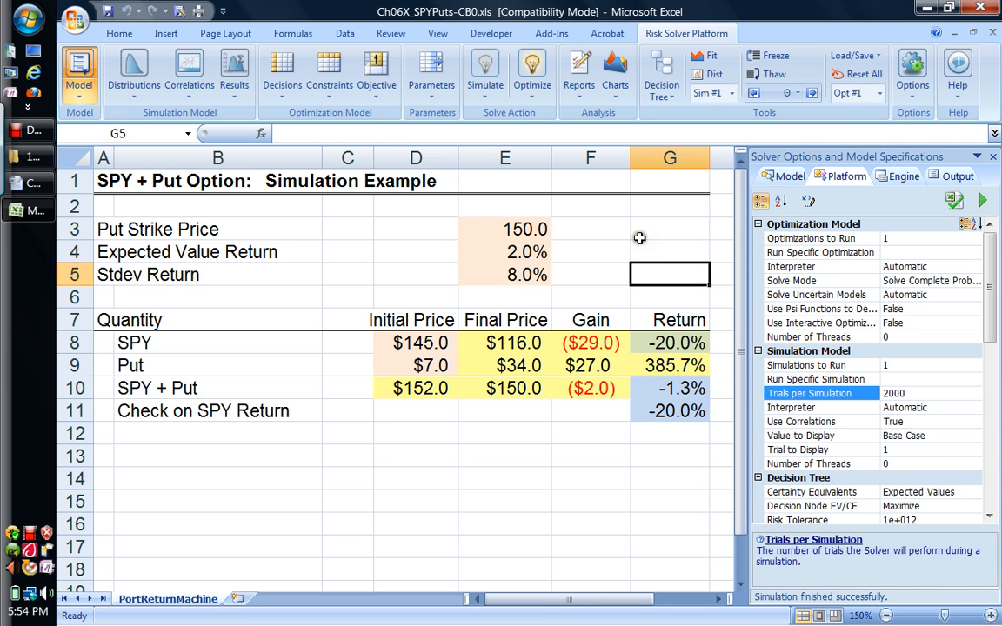
{"action": "left_click", "coordinate": [485, 103]}
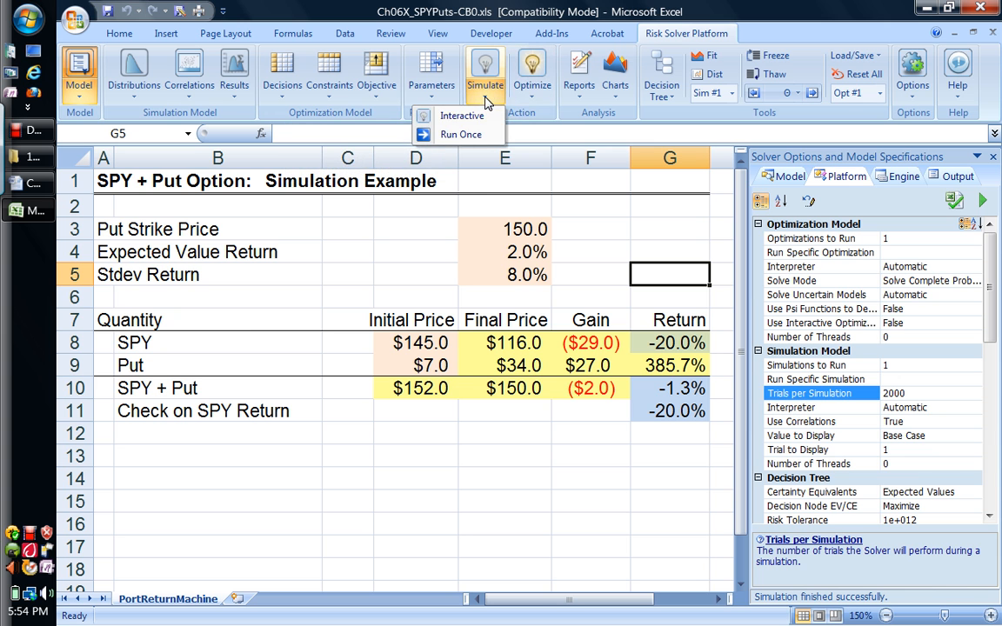
{"action": "left_click", "coordinate": [480, 136]}
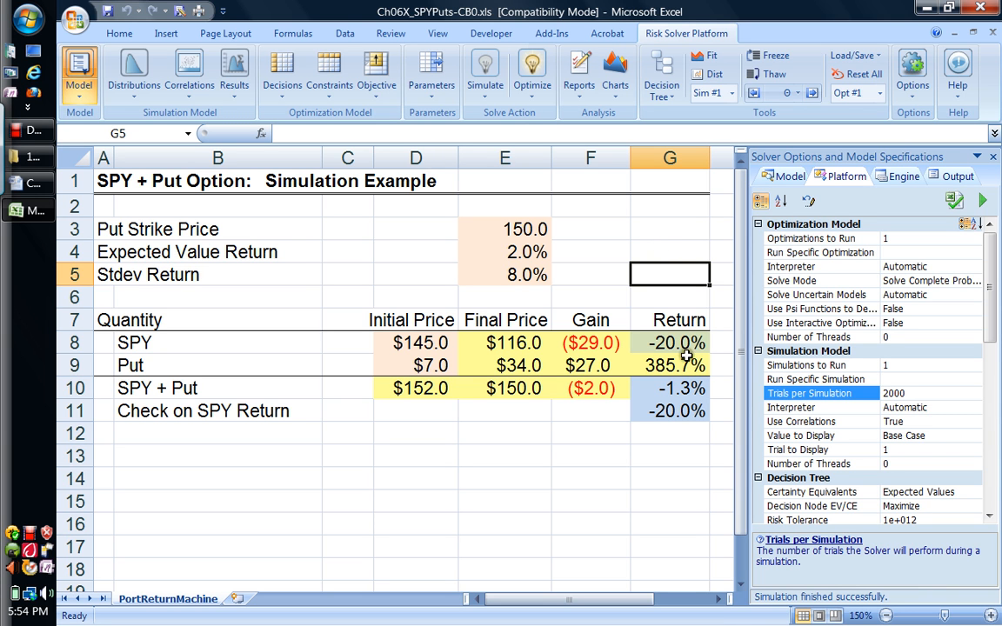
Step: Examine the mode, minimum and maximum in the simulation statistics for G10, then close the results without saving changes
{"action": "left_click", "coordinate": [684, 390]}
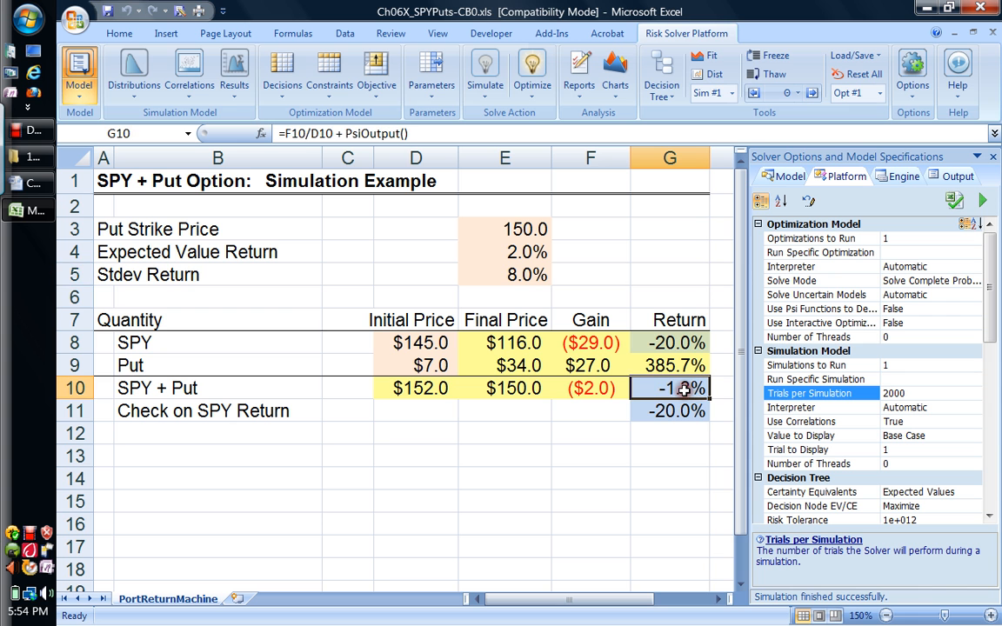
{"action": "double_click", "coordinate": [684, 391]}
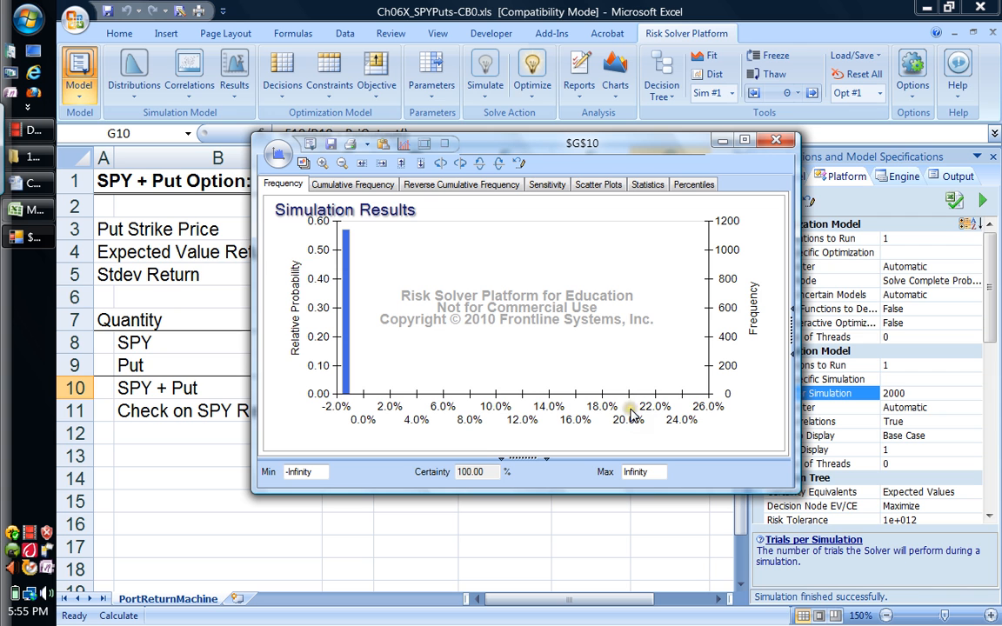
{"action": "left_click", "coordinate": [649, 186]}
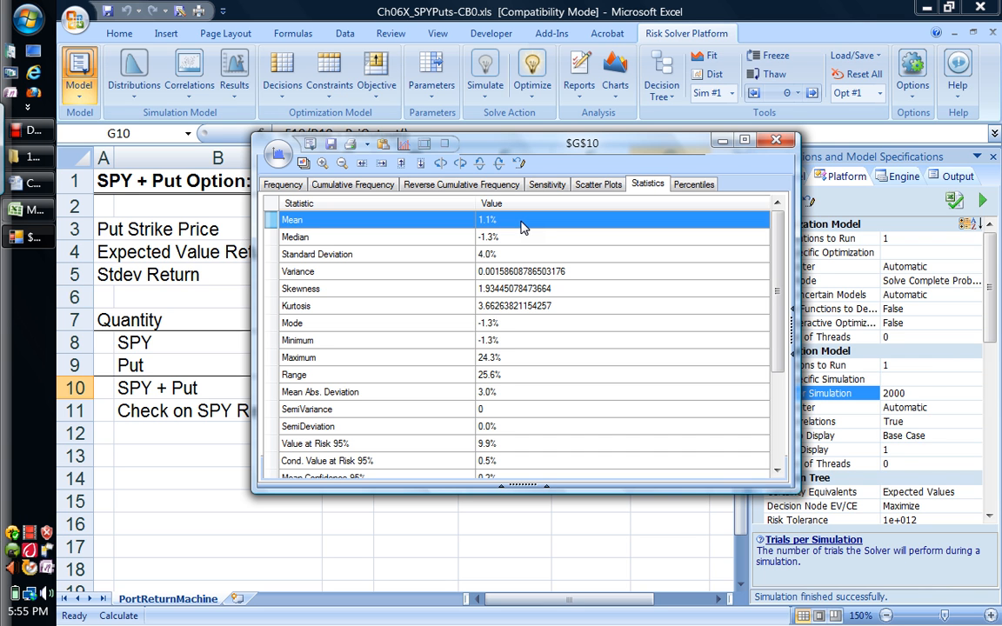
{"action": "left_click", "coordinate": [525, 327]}
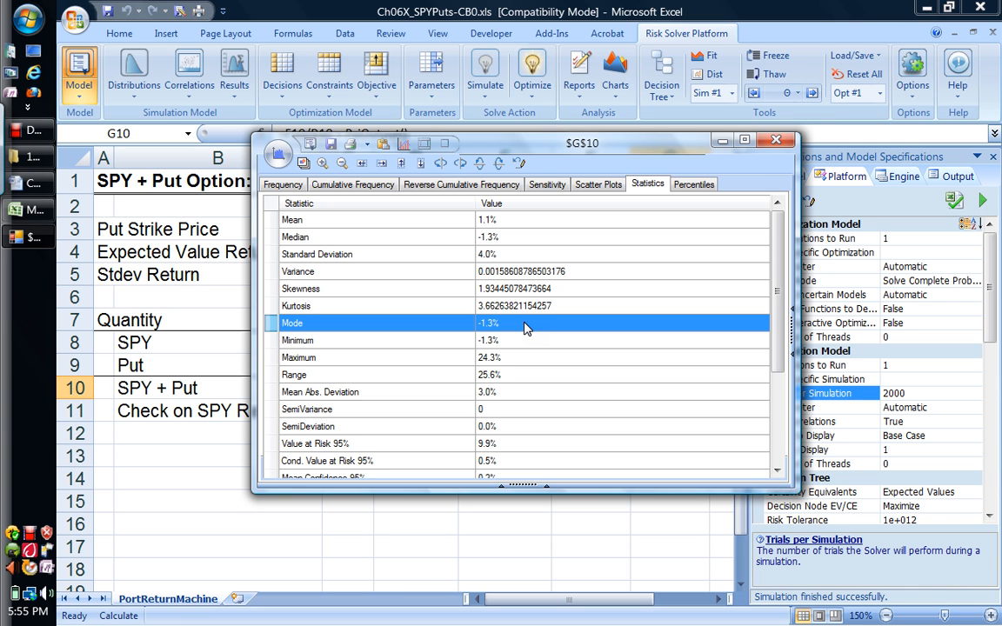
{"action": "left_click", "coordinate": [518, 344]}
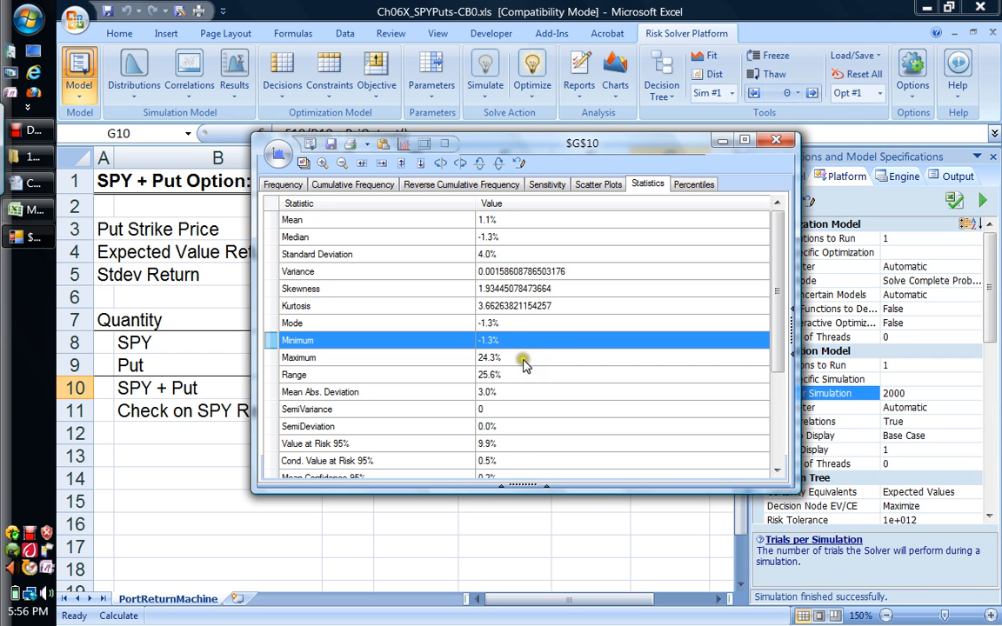
{"action": "left_click", "coordinate": [522, 360]}
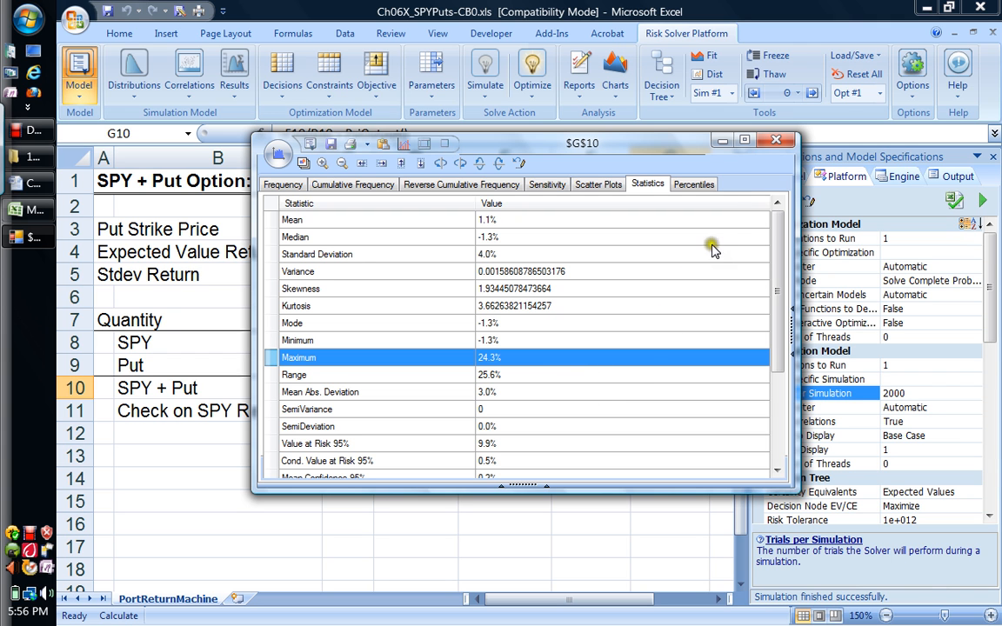
{"action": "left_click", "coordinate": [776, 142]}
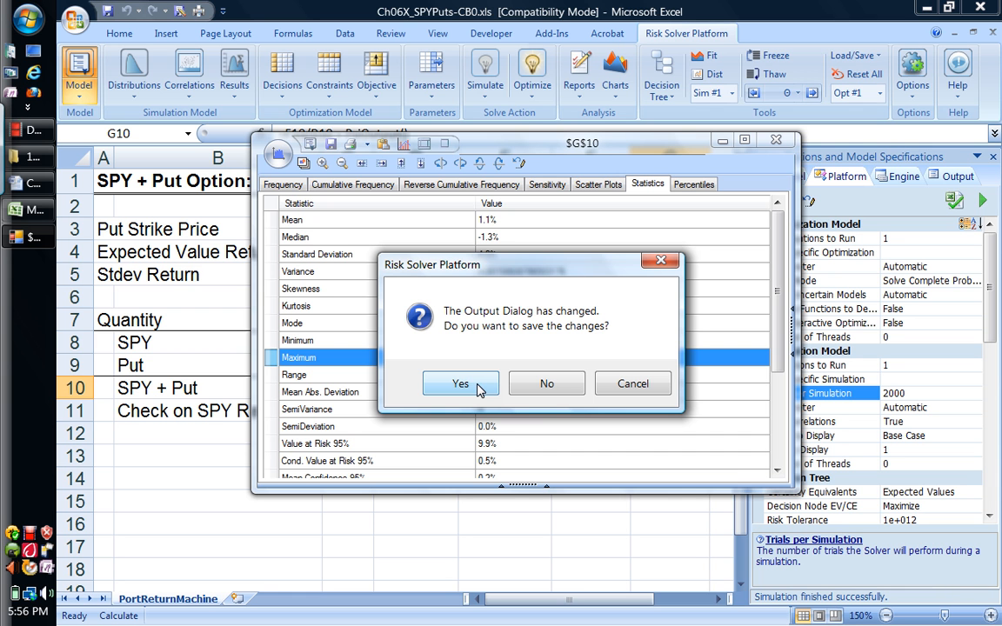
{"action": "left_click", "coordinate": [526, 384]}
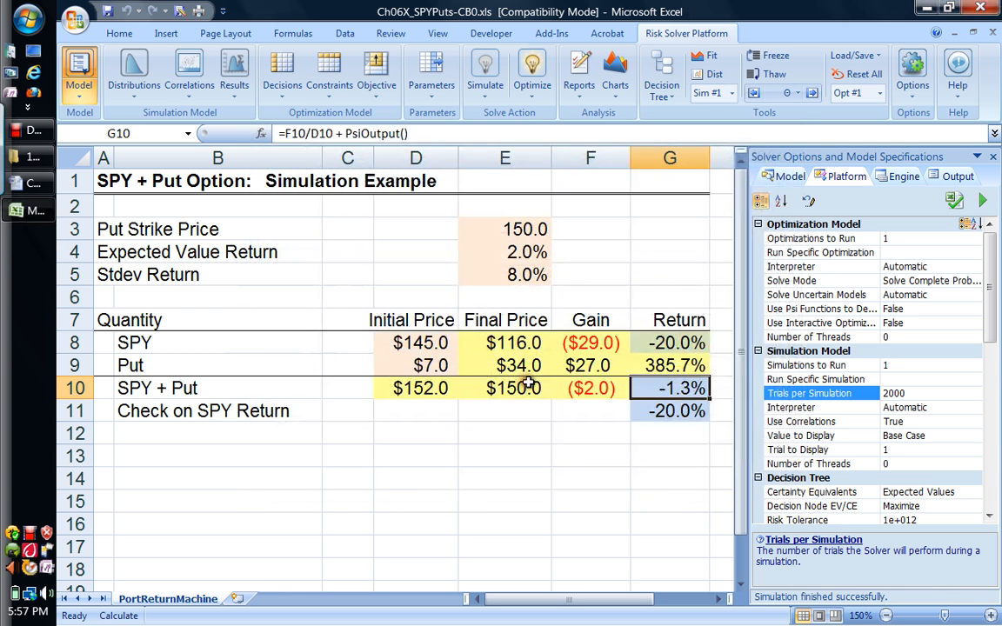
Step: Review the SPY return check formula in G11 and the normal distribution formula and preview in G8
{"action": "left_click", "coordinate": [663, 410]}
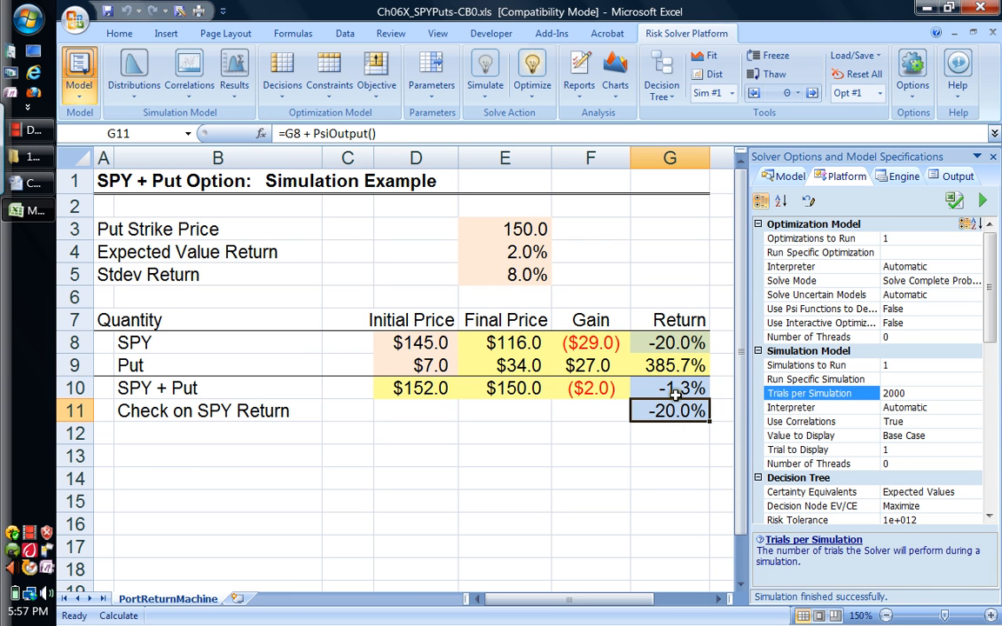
{"action": "left_click", "coordinate": [671, 343]}
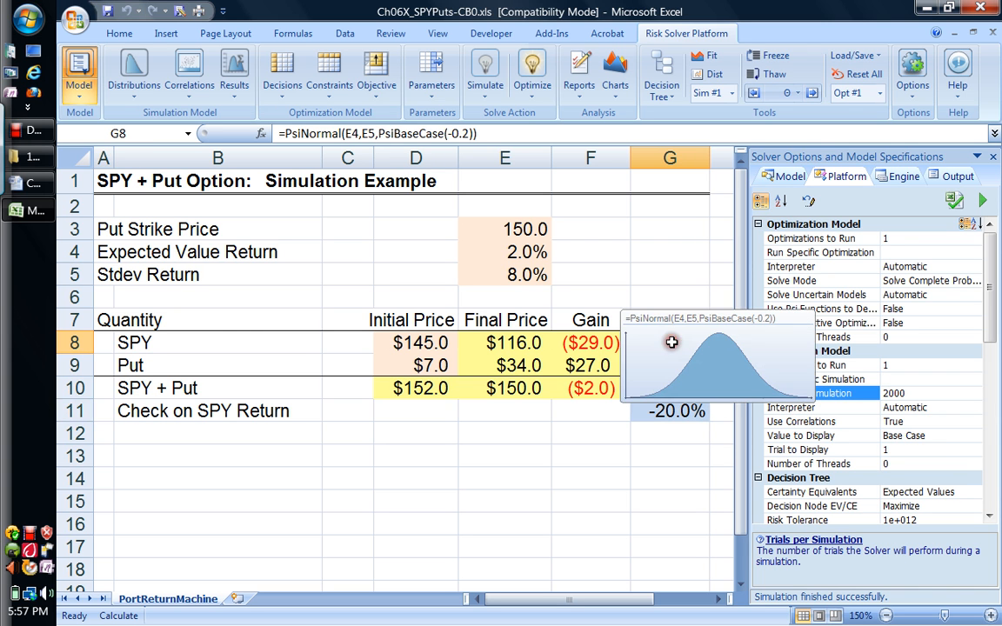
{"action": "left_click", "coordinate": [681, 299]}
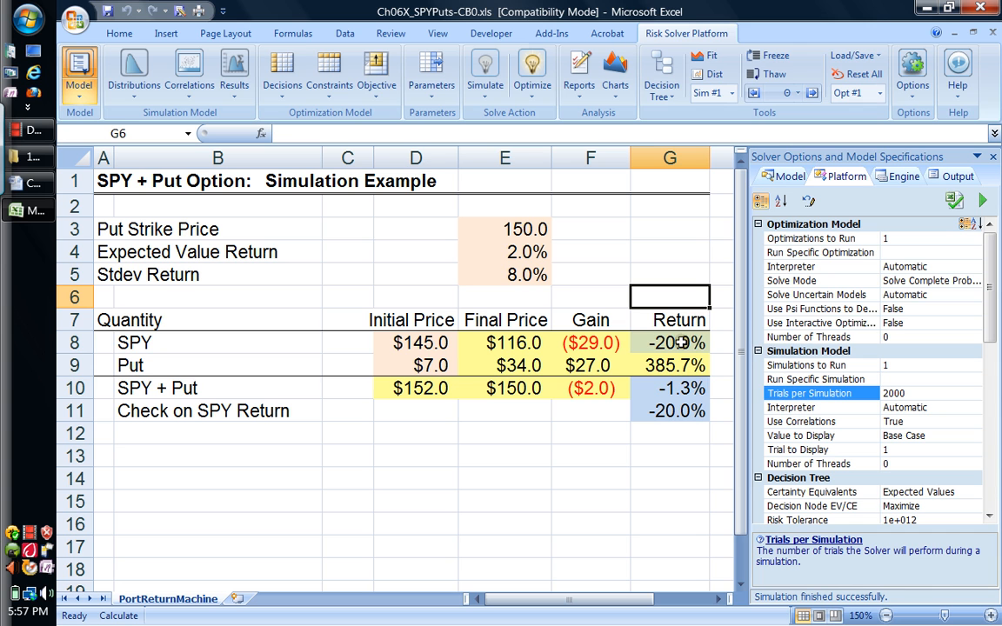
{"action": "mouse_move", "coordinate": [682, 343]}
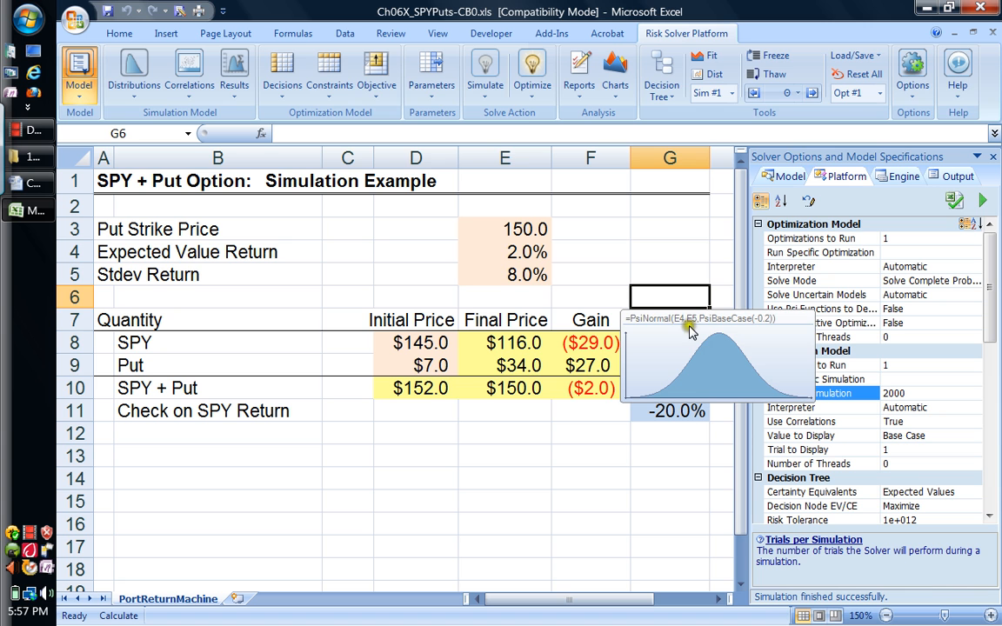
{"action": "left_click", "coordinate": [688, 275]}
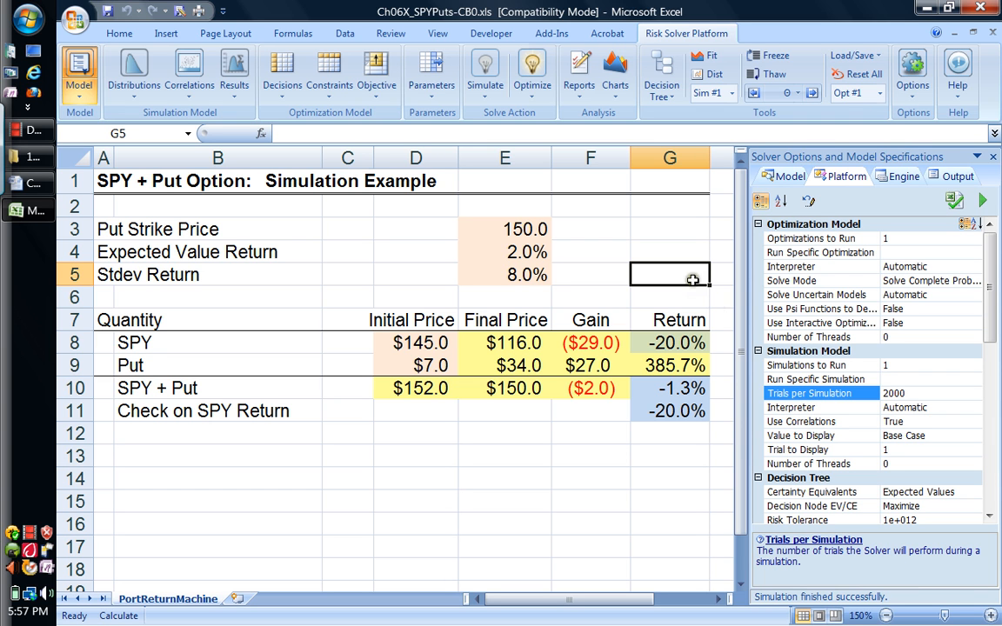
Step: Open the simulation results for the SPY return check in G11 and show their statistics
{"action": "left_click", "coordinate": [688, 412]}
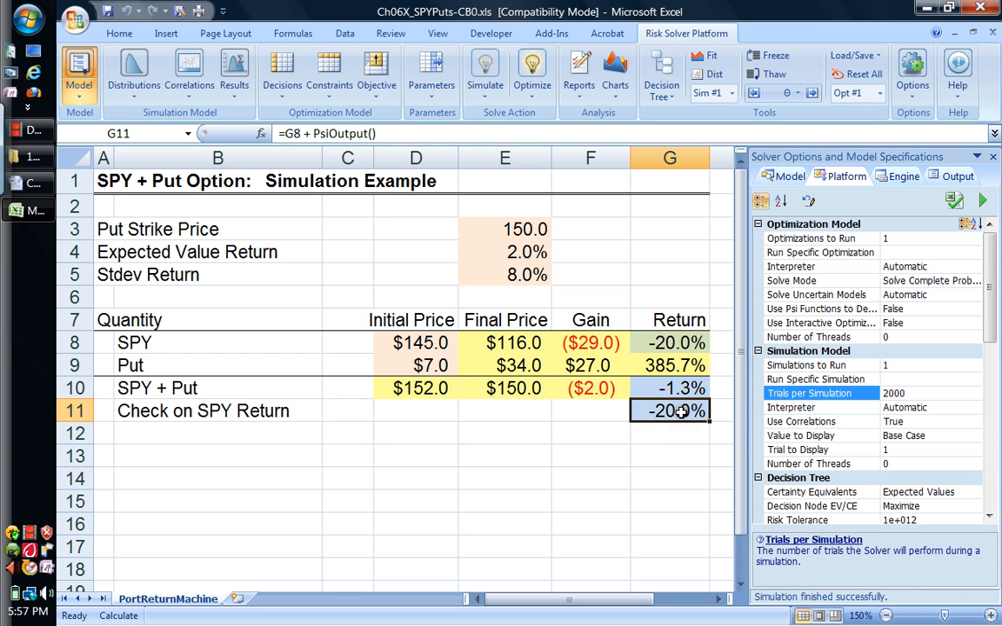
{"action": "double_click", "coordinate": [683, 414]}
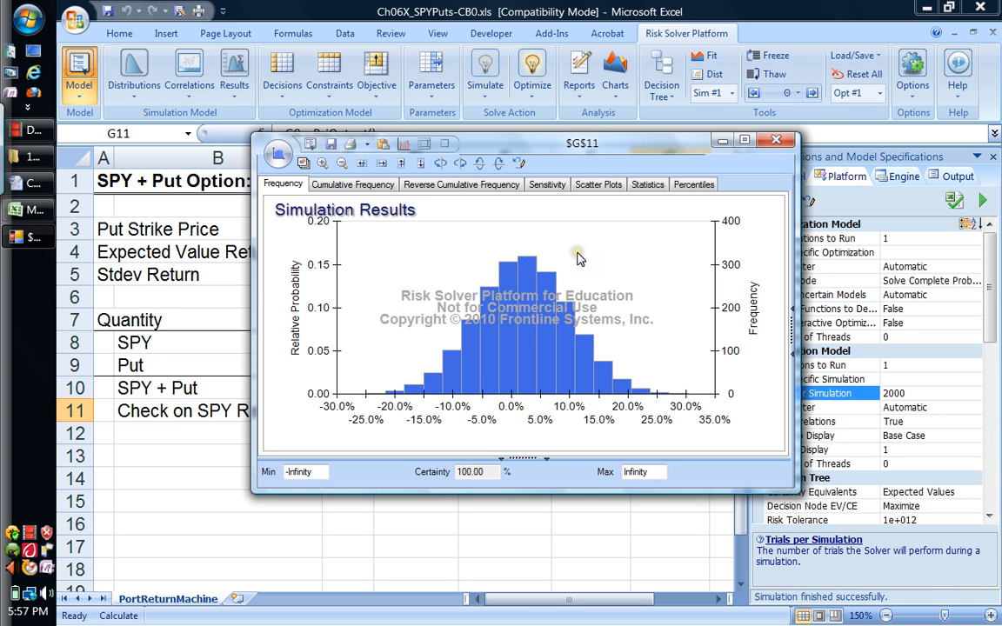
{"action": "left_click", "coordinate": [650, 188]}
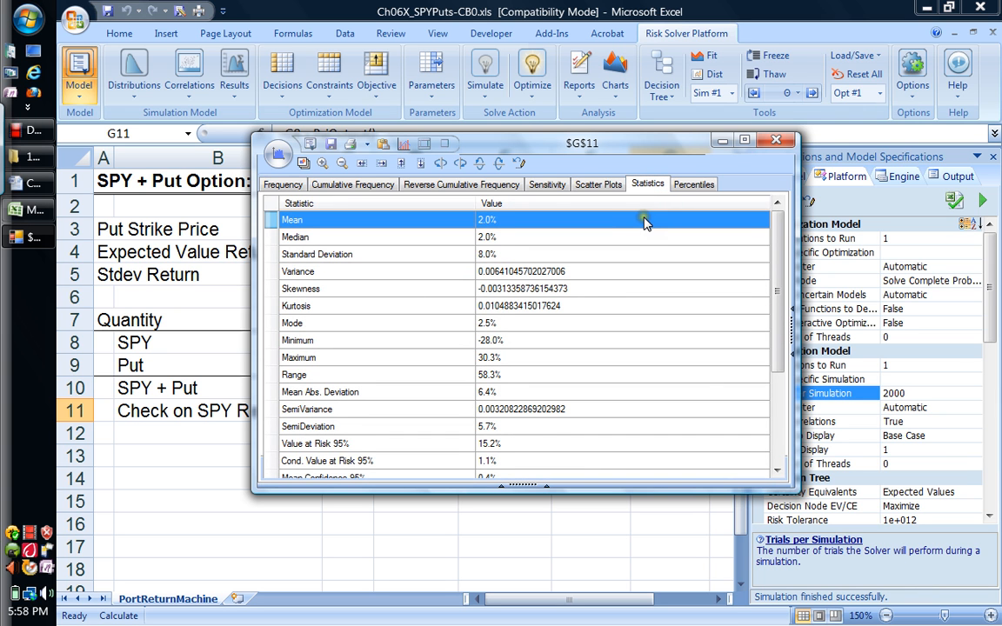
Step: Examine the mean, standard deviation, mode and minimum in the G11 statistics, then close the results without saving changes
{"action": "left_click", "coordinate": [615, 224]}
{"action": "left_click", "coordinate": [586, 251]}
{"action": "left_click", "coordinate": [581, 263]}
{"action": "left_click", "coordinate": [581, 263]}
{"action": "left_click", "coordinate": [583, 259]}
{"action": "left_click", "coordinate": [611, 330]}
{"action": "left_click", "coordinate": [612, 330]}
{"action": "left_click", "coordinate": [613, 337]}
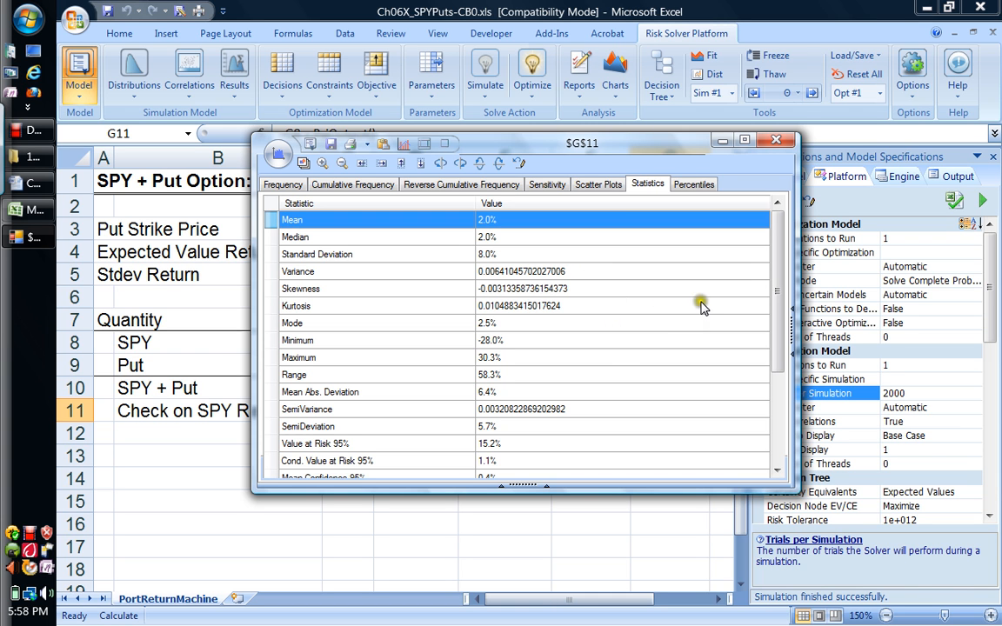
{"action": "left_click", "coordinate": [777, 143]}
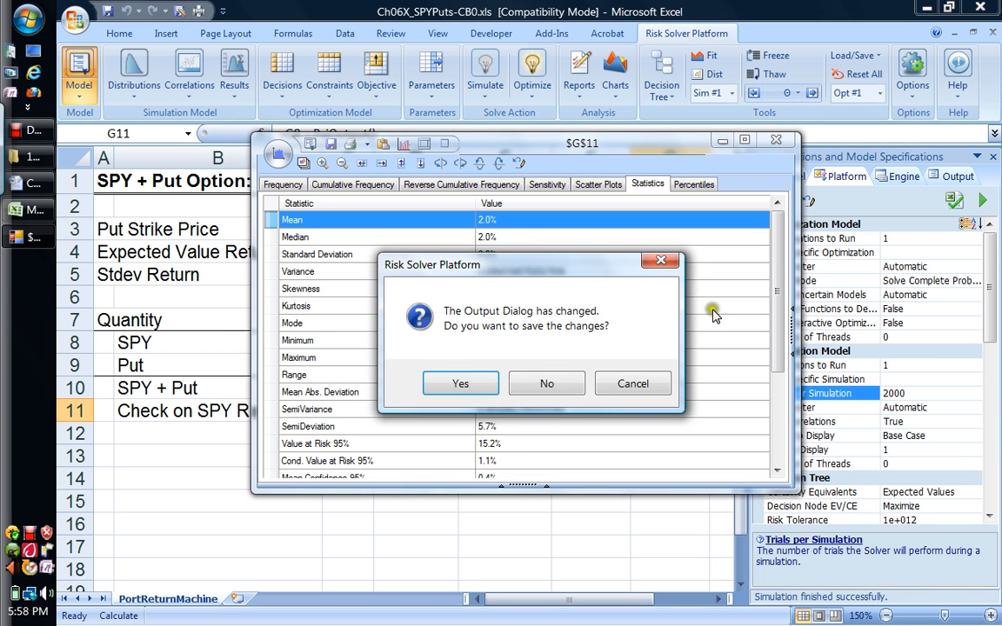
{"action": "left_click", "coordinate": [550, 384]}
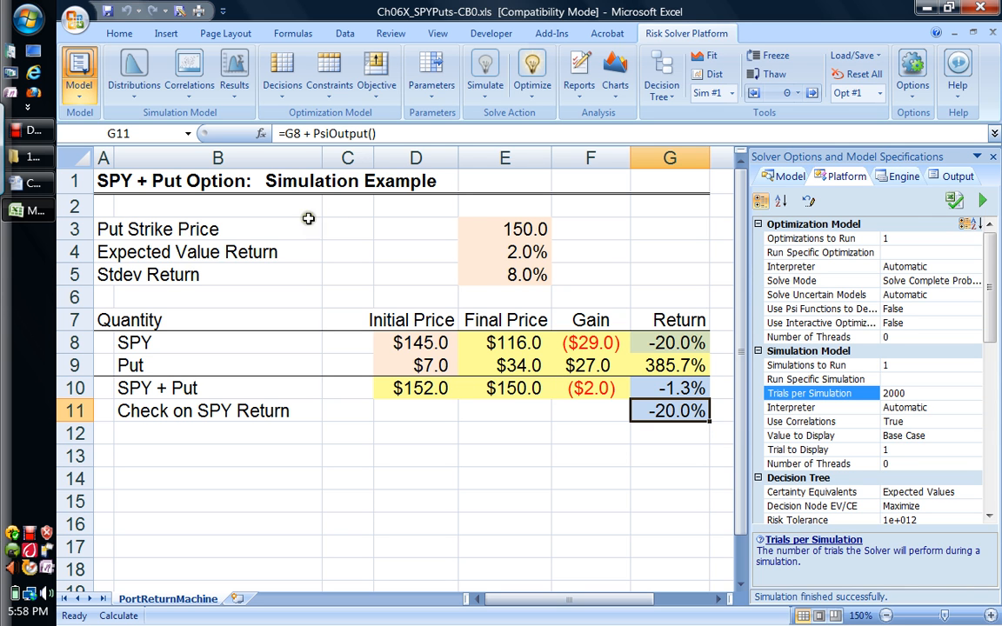
{"action": "left_click", "coordinate": [22, 135]}
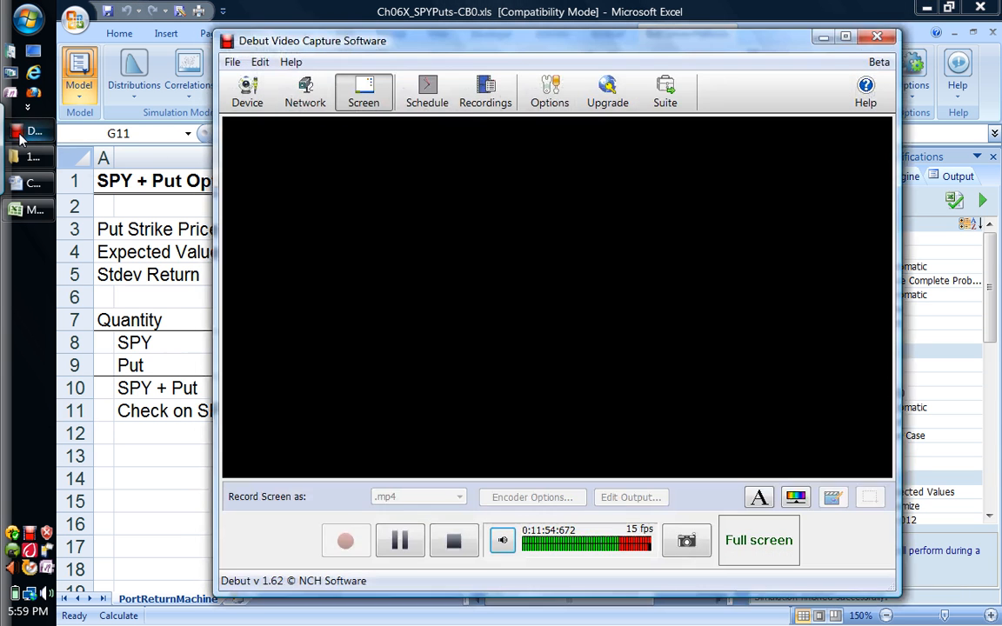